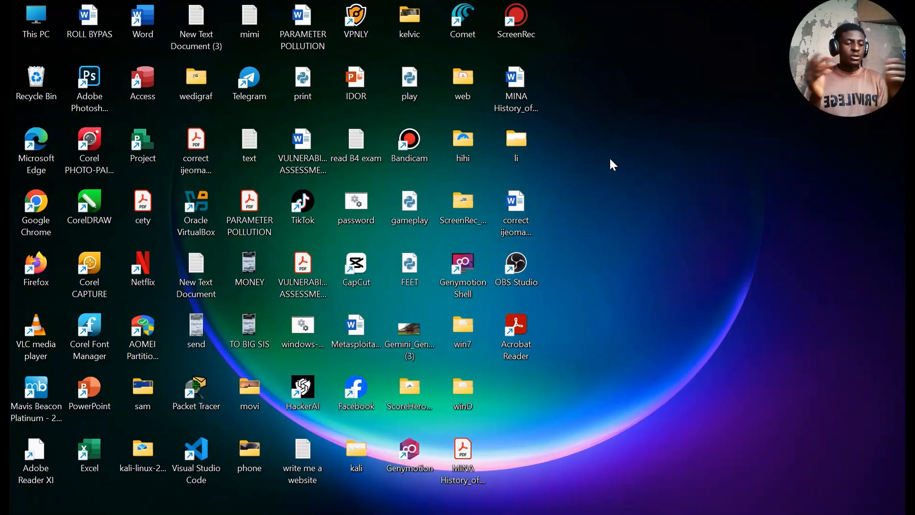
pyautogui.moveTo(359, 514)
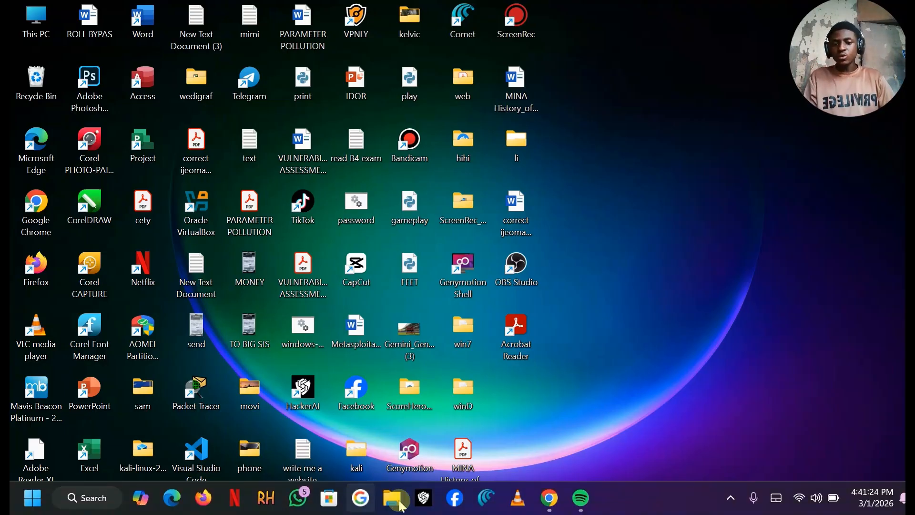
pyautogui.click(549, 498)
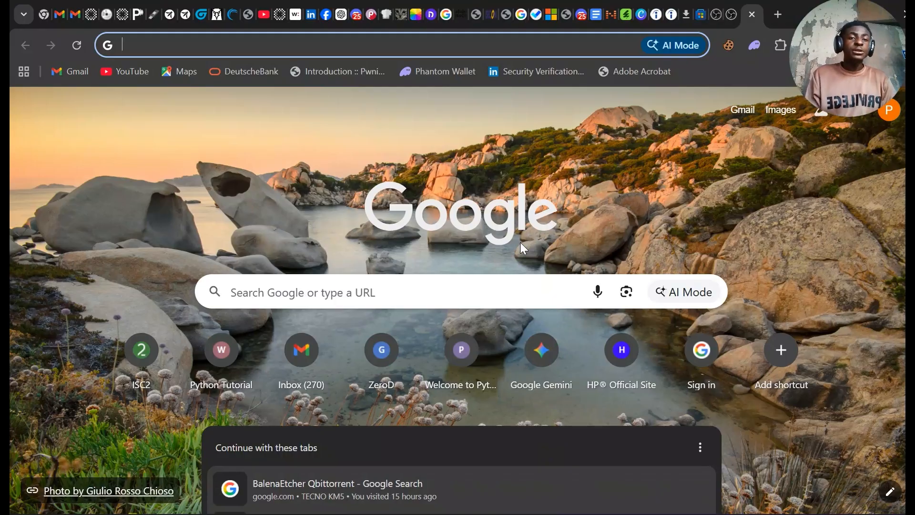
pyautogui.write('www')
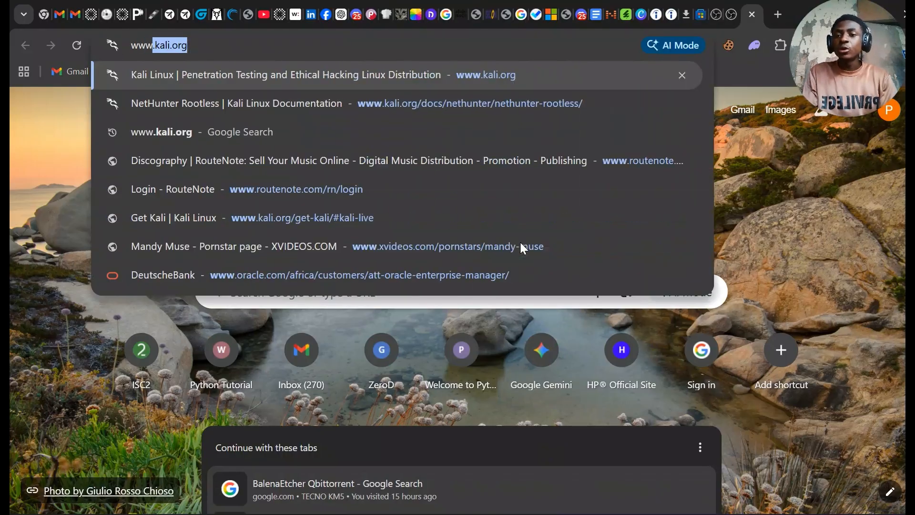
pyautogui.write('.k')
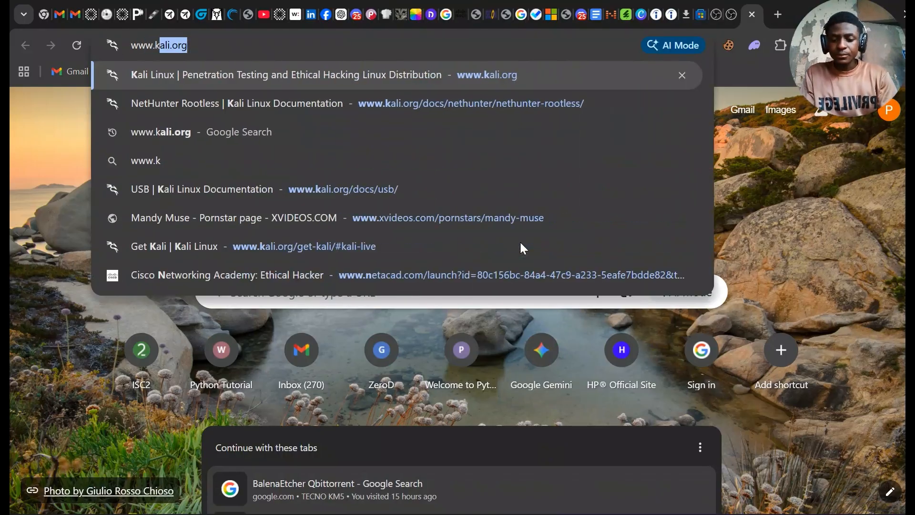
pyautogui.write('ali')
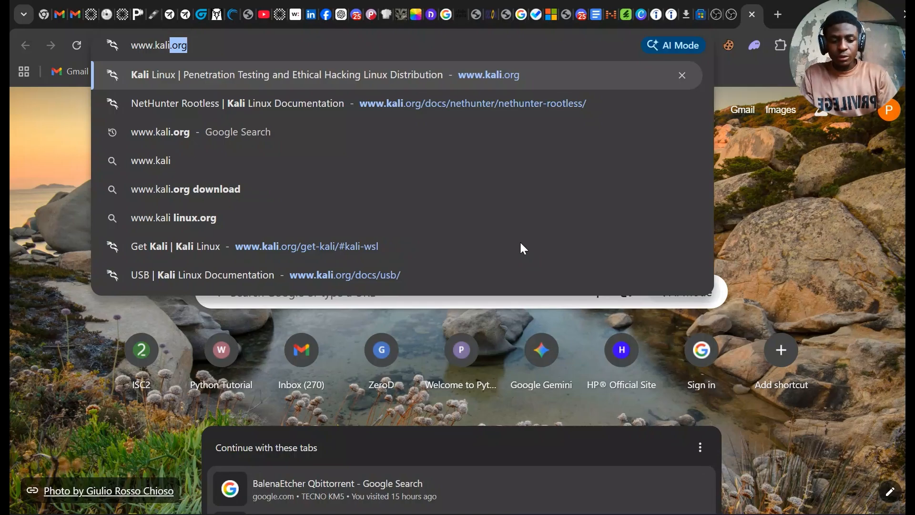
pyautogui.write('.org')
pyautogui.press('Return')
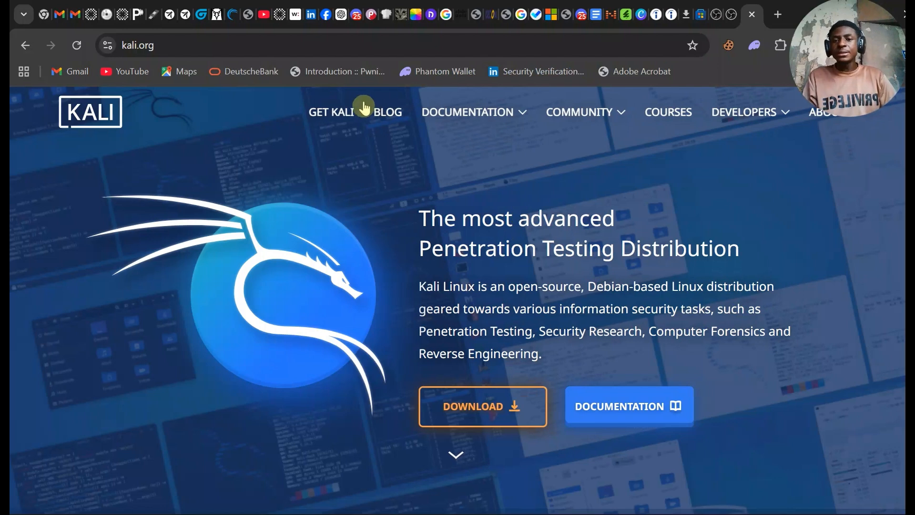
# - Open the Get Kali page and go to its Live Boot images section
pyautogui.click(339, 118)
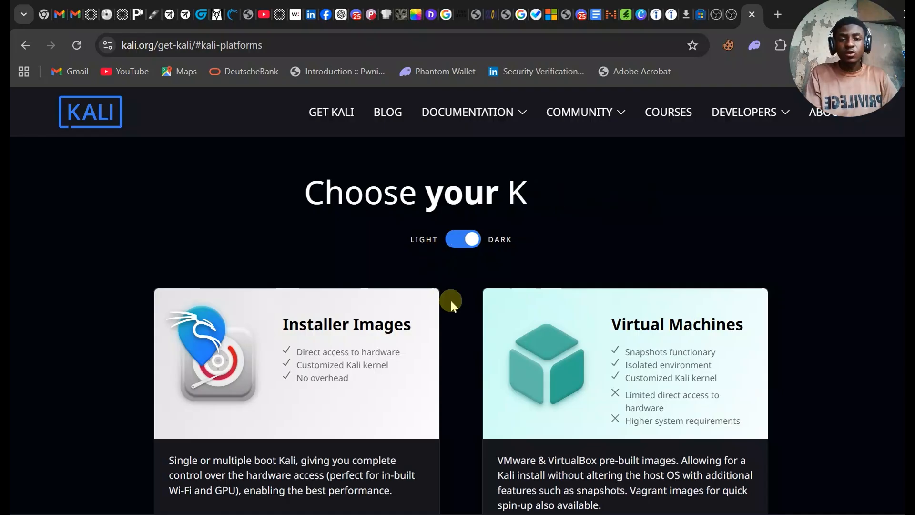
pyautogui.scroll(-8, 450, 298)
pyautogui.scroll(-9, 453, 302)
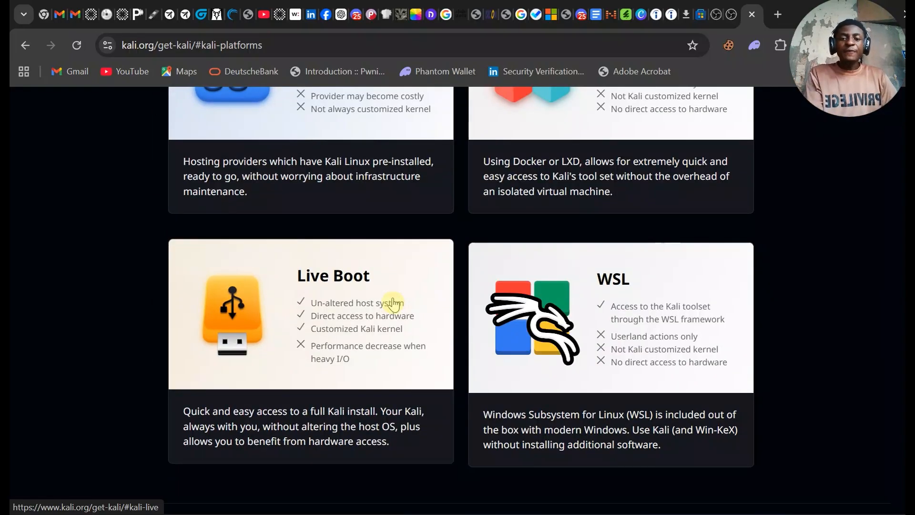
pyautogui.click(392, 302)
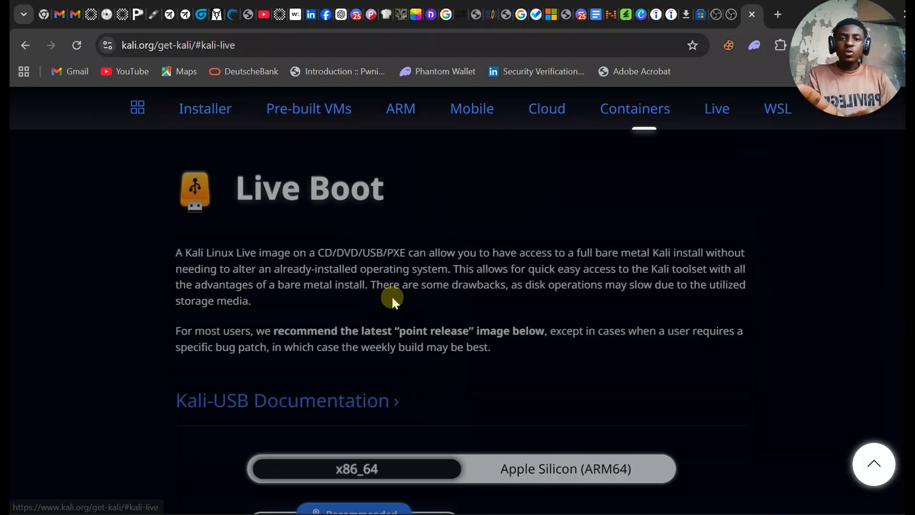
# - Download the torrent of the recommended Kali 2025.4 point release live image for x86_64
pyautogui.scroll(-3, 394, 299)
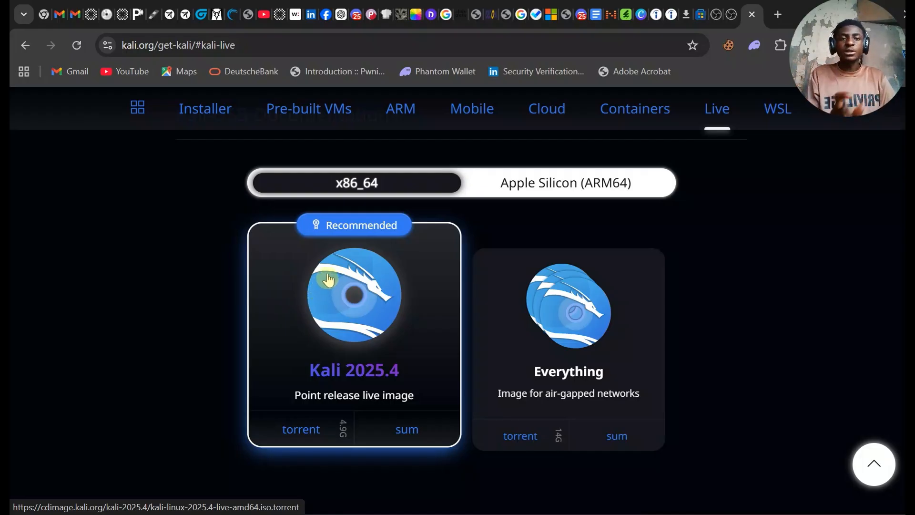
pyautogui.click(347, 316)
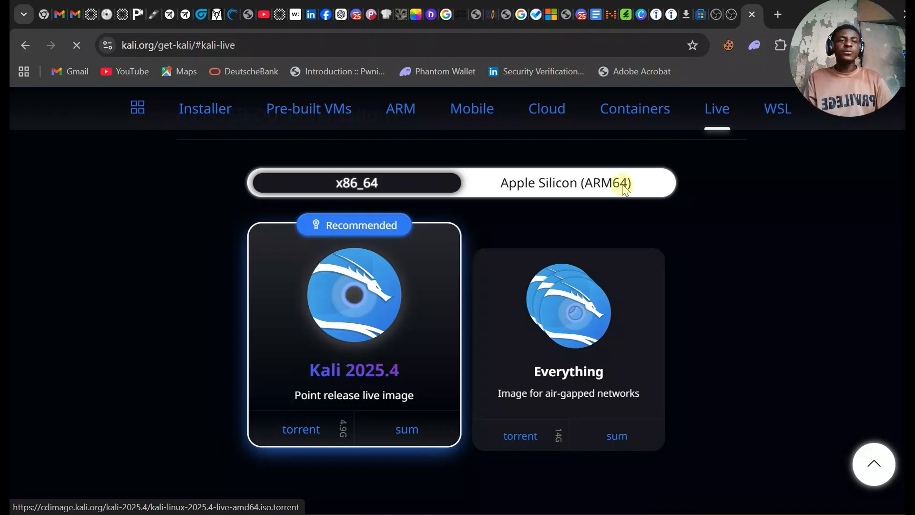
pyautogui.moveTo(836, 63); pyautogui.dragTo(51, 25)
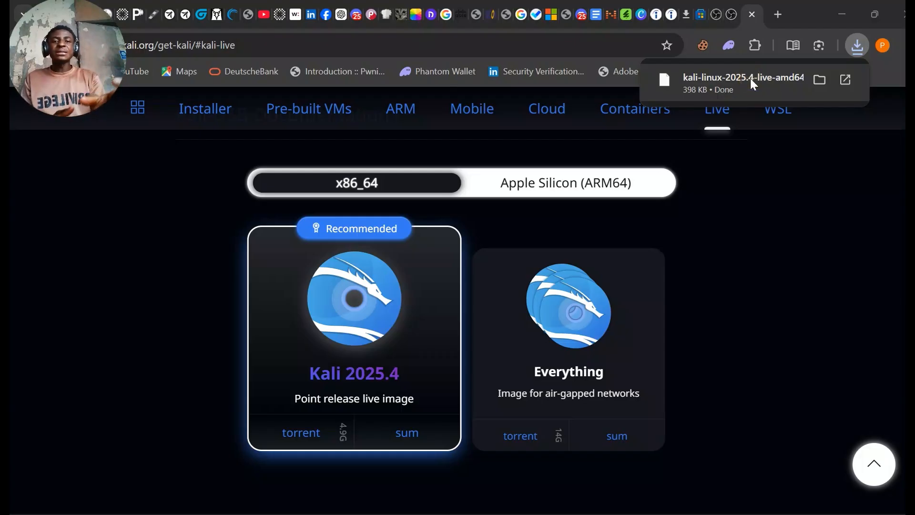
pyautogui.click(805, 80)
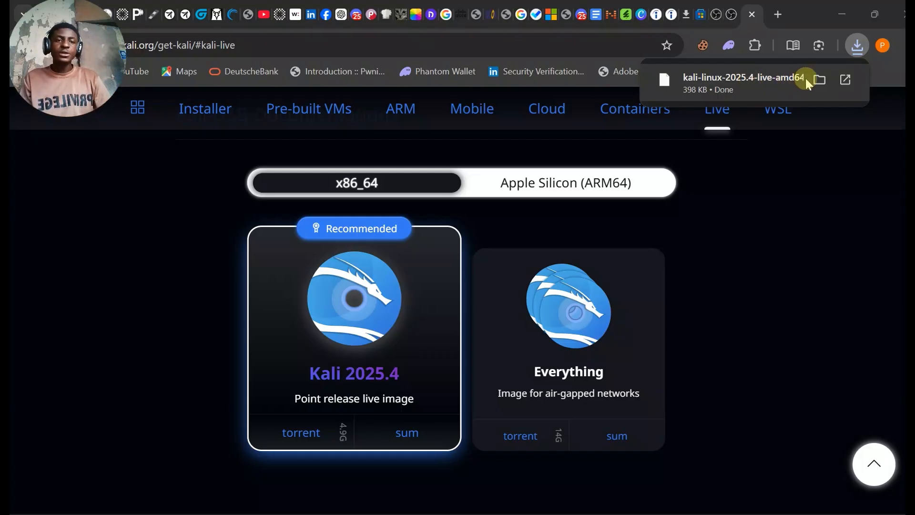
# - Search Google for qbittorrent in a new tab and open the official Download qBittorrent page
pyautogui.click(779, 15)
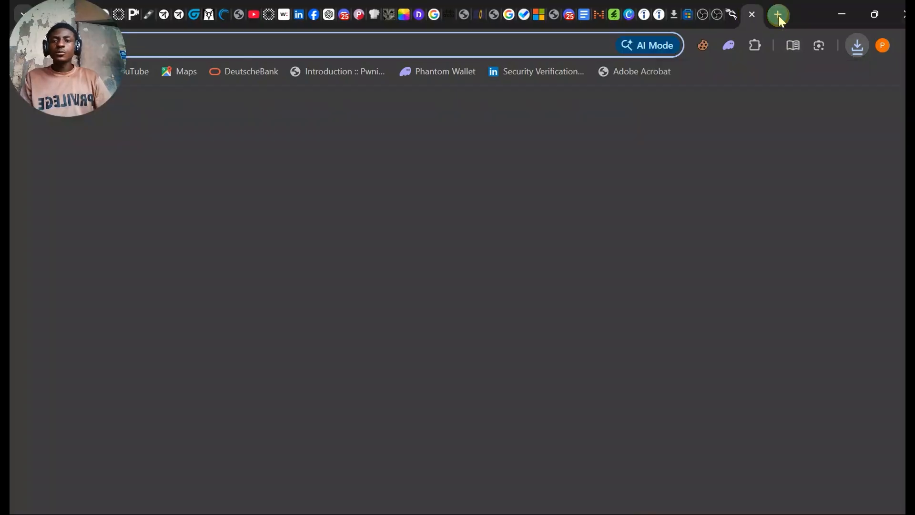
pyautogui.moveTo(31, 83); pyautogui.dragTo(32, 481)
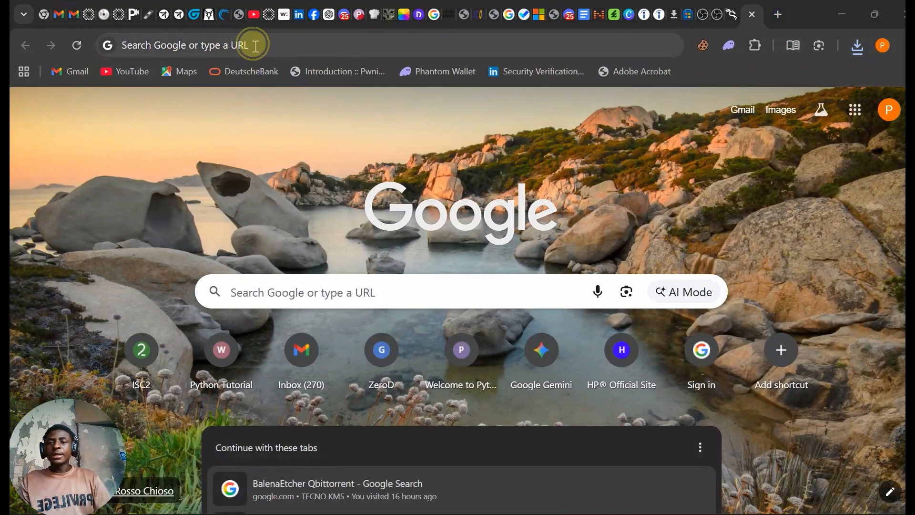
pyautogui.click(255, 46)
pyautogui.write('qb')
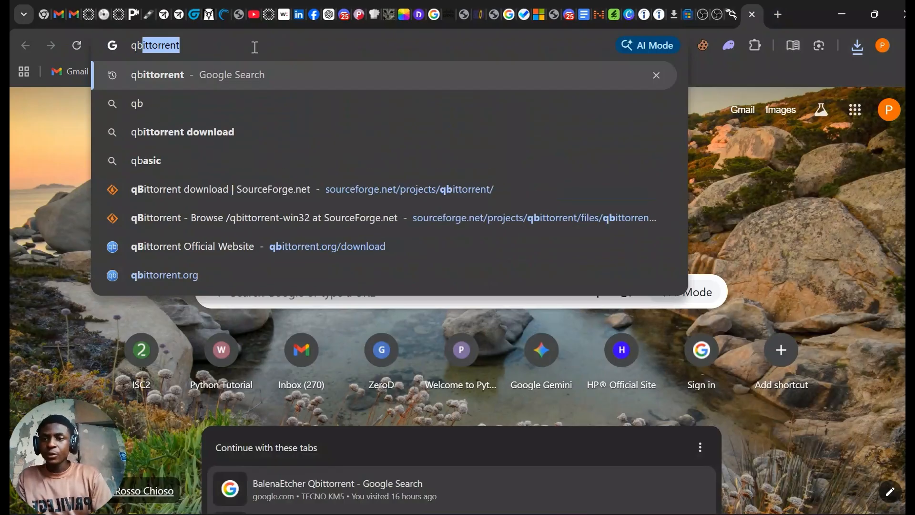
pyautogui.write('ittorrent')
pyautogui.press('Return')
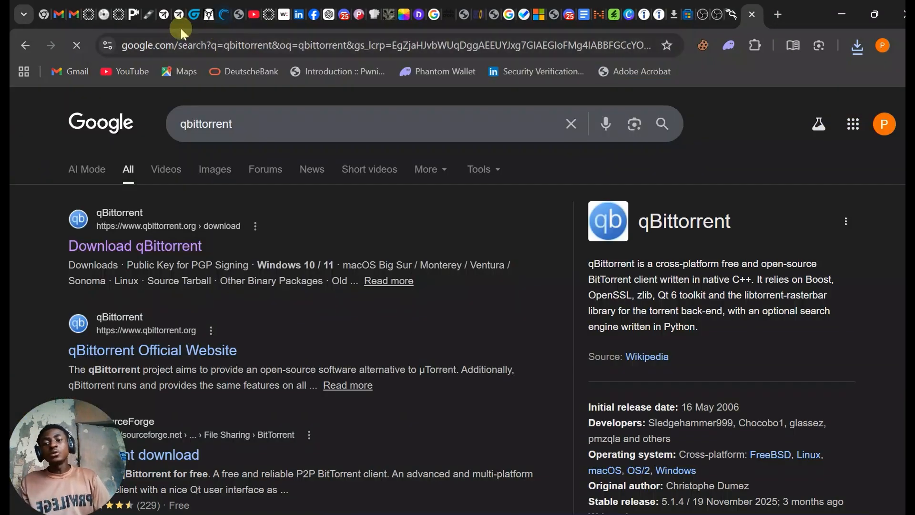
pyautogui.click(125, 245)
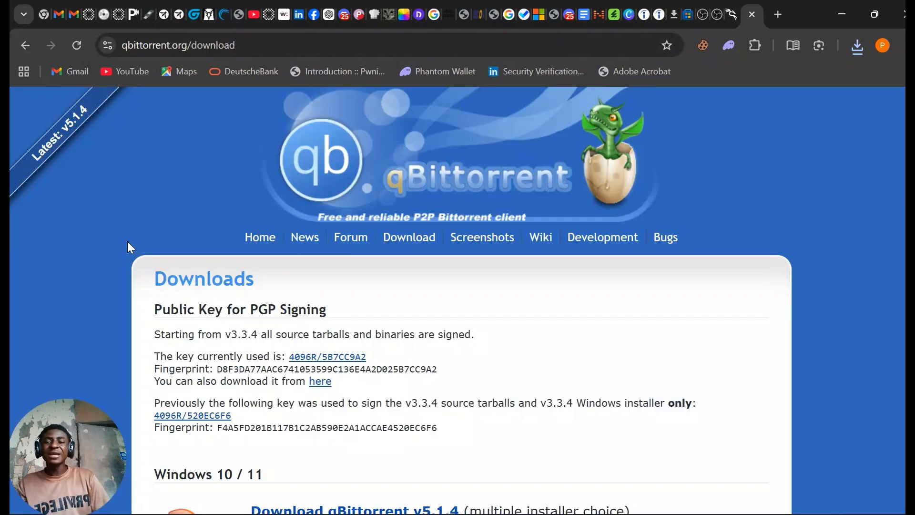
# - Download the qBittorrent v5.1.4 installer for Windows 10 / 11 from its SourceForge files page
pyautogui.click(300, 325)
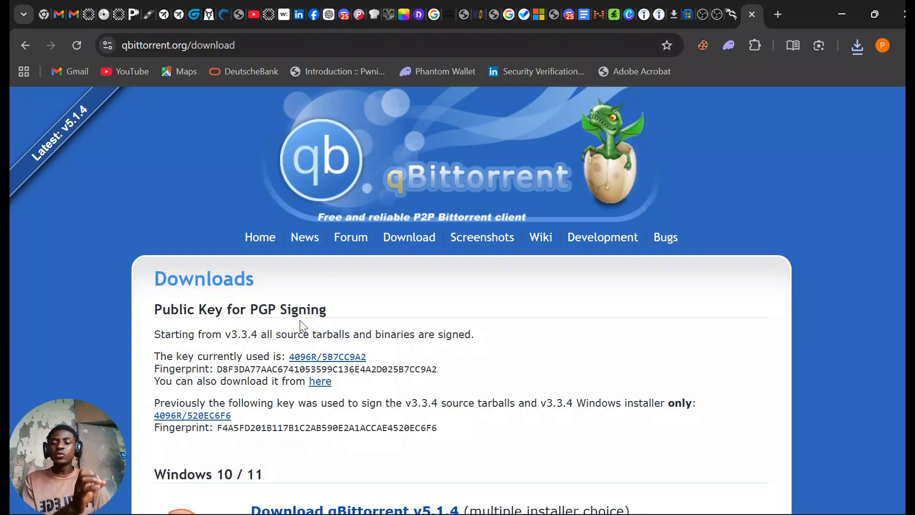
pyautogui.scroll(-6, 305, 323)
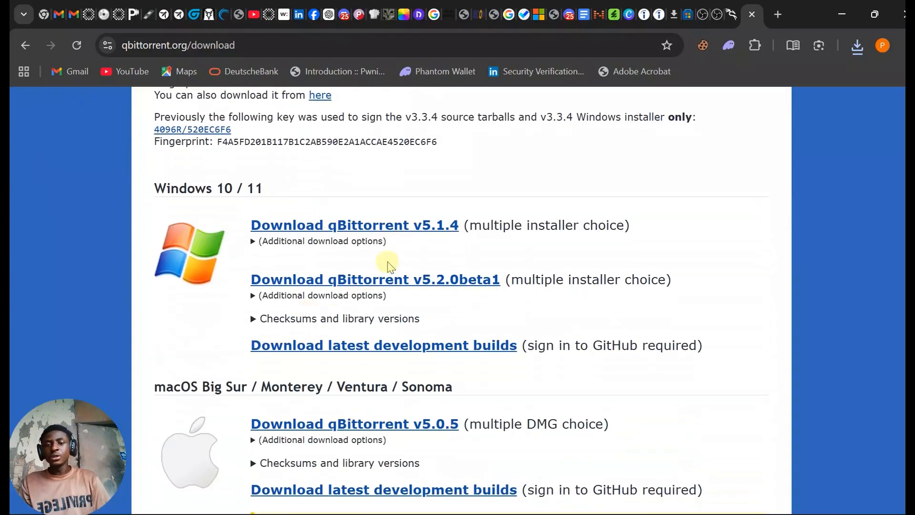
pyautogui.click(376, 230)
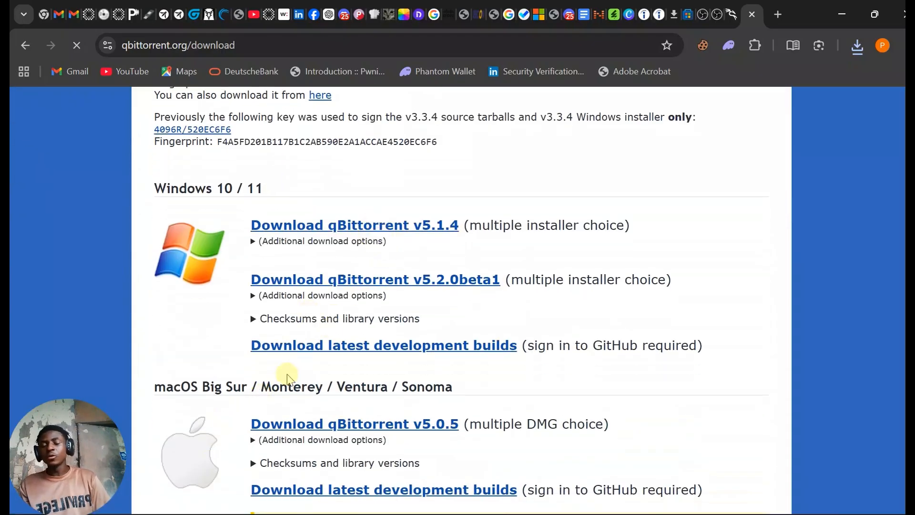
pyautogui.scroll(-4, 288, 377)
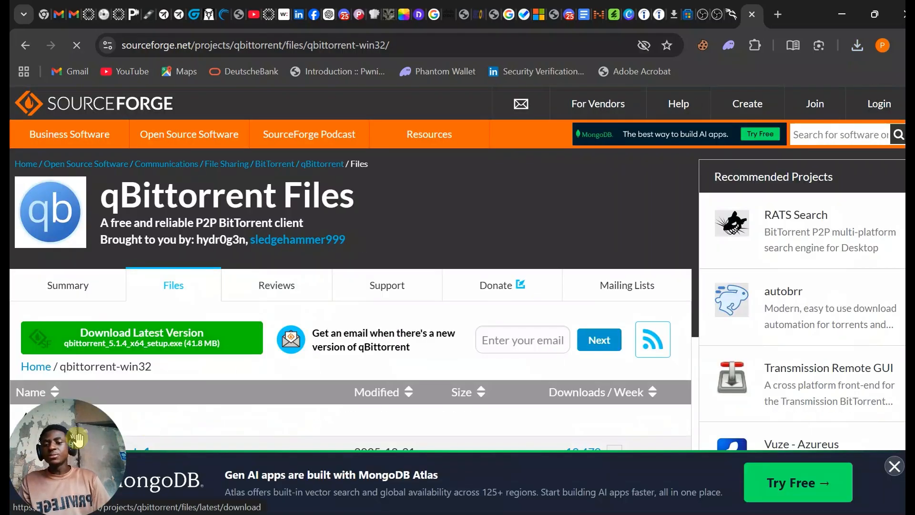
pyautogui.click(167, 348)
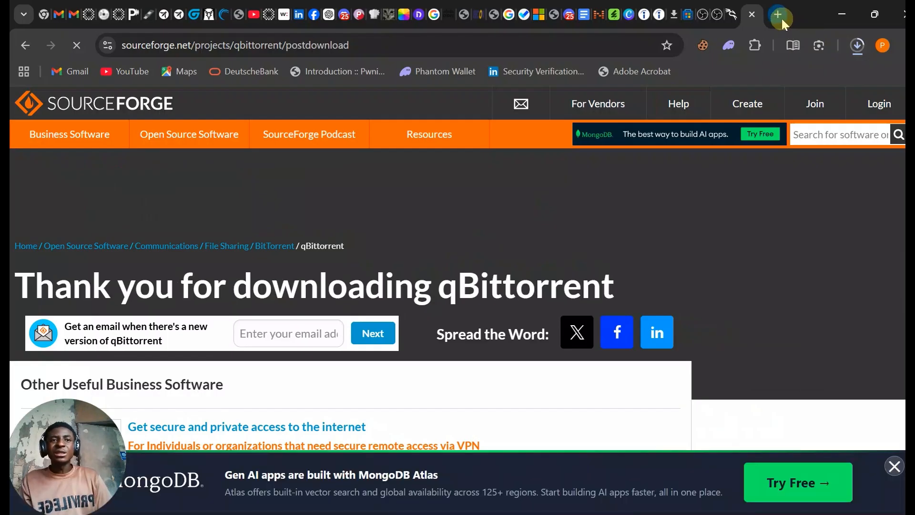
# - Search Google for rufus in a new tab and open the official Rufus website
pyautogui.click(782, 17)
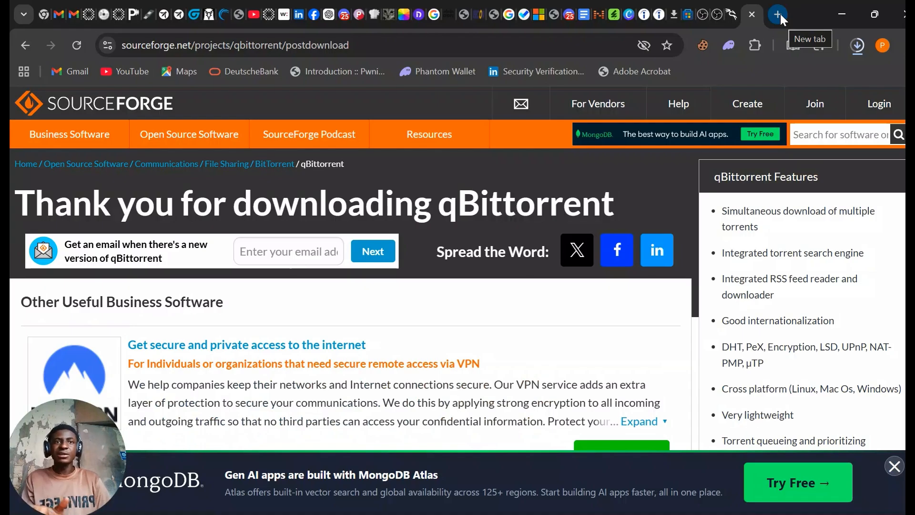
pyautogui.click(780, 13)
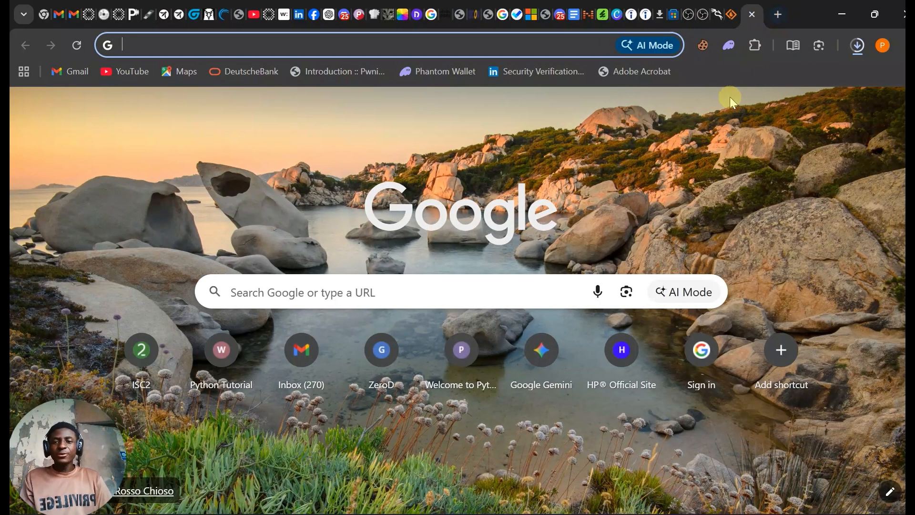
pyautogui.write('ru')
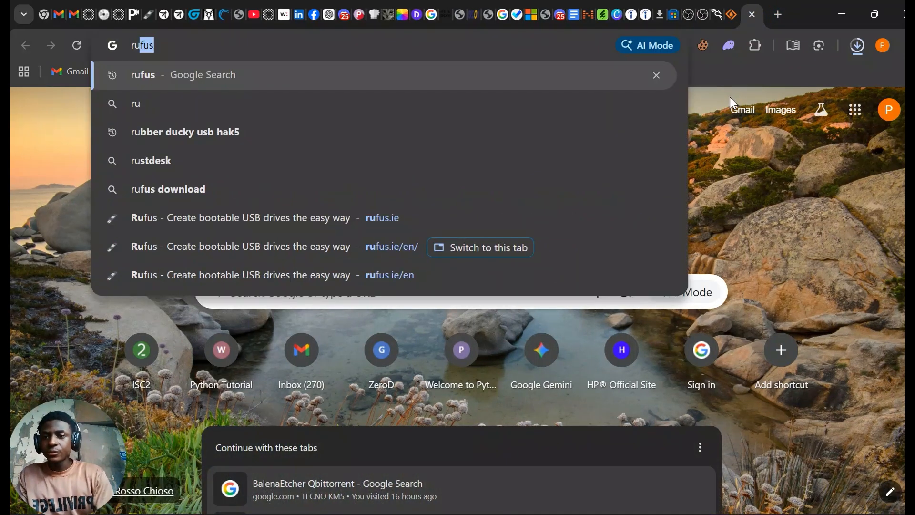
pyautogui.write('fus')
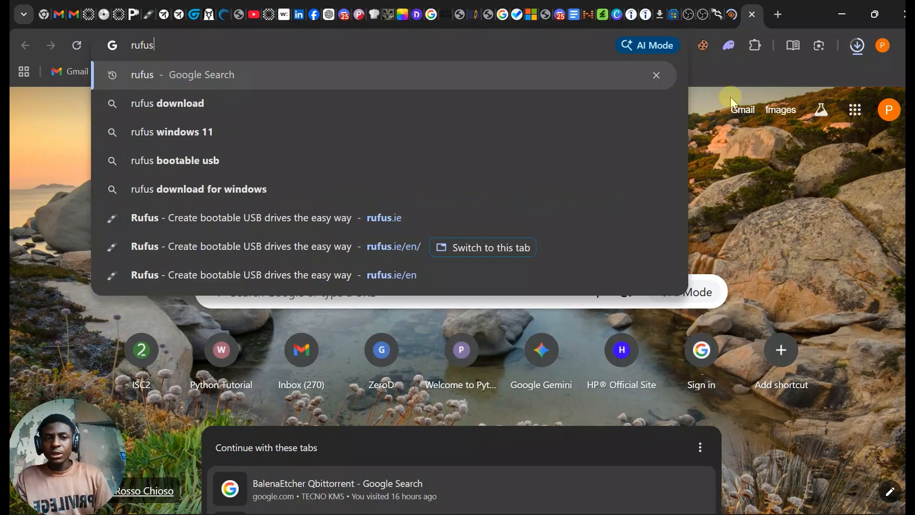
pyautogui.press('Return')
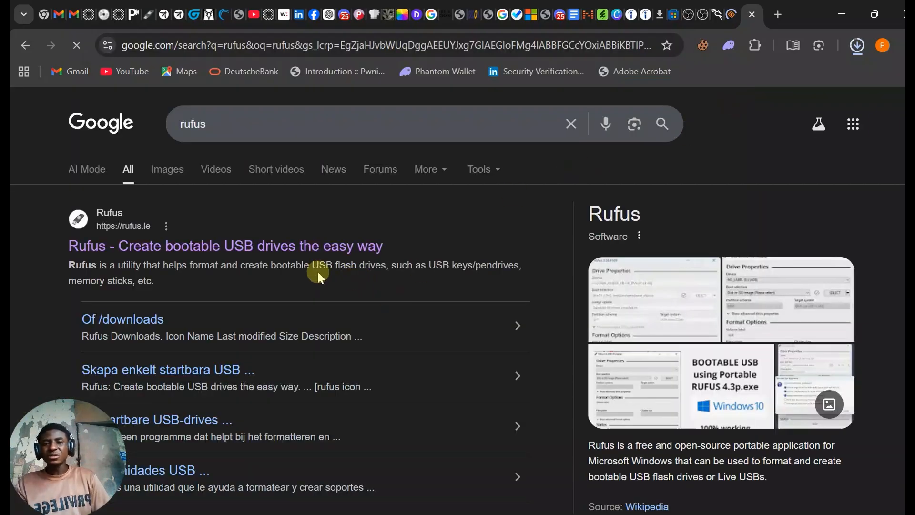
pyautogui.click(270, 253)
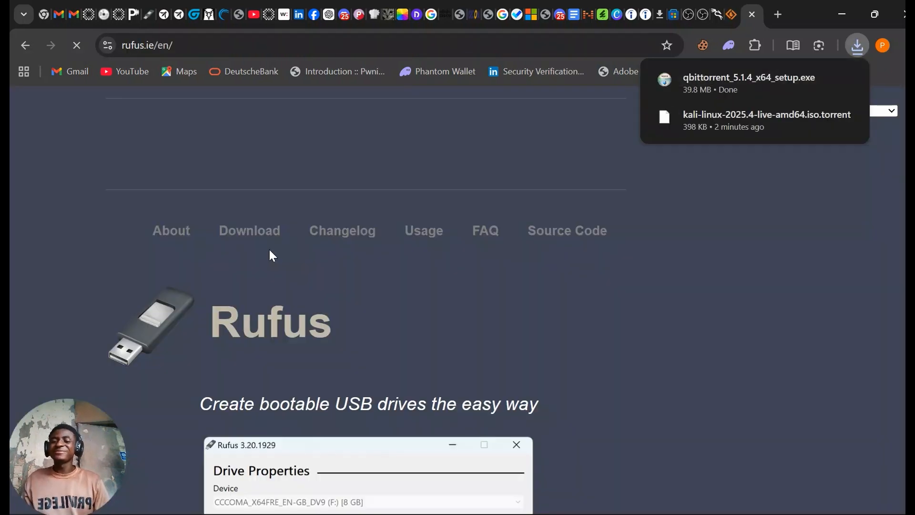
# - Download rufus-4.13.exe, the standard Windows x64 version, from the latest releases
pyautogui.scroll(-5, 320, 347)
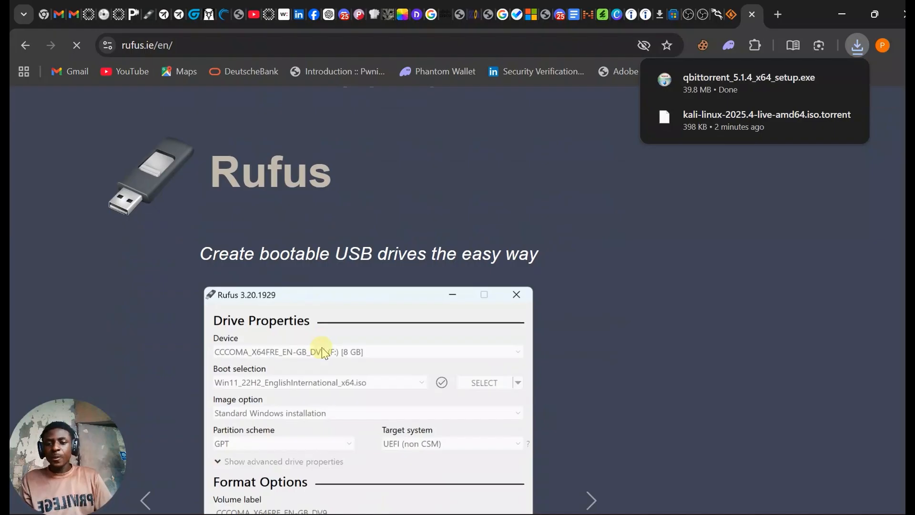
pyautogui.scroll(-3, 322, 352)
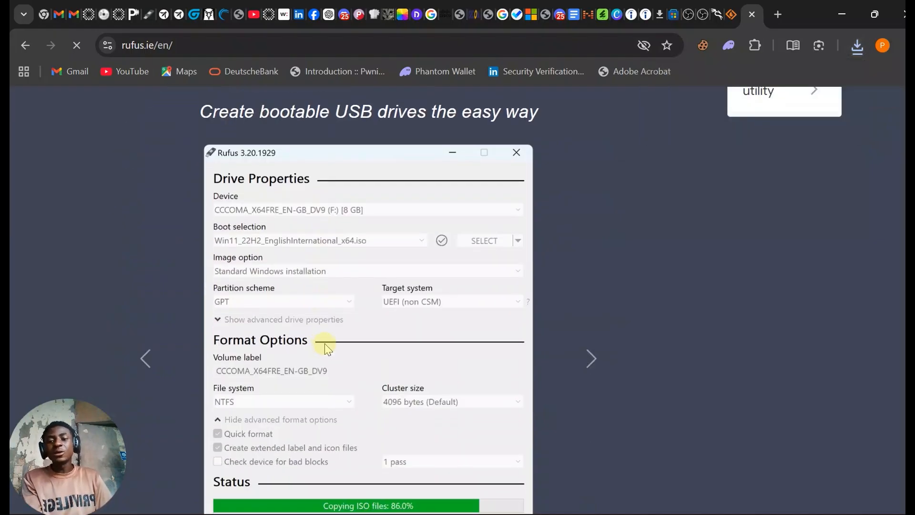
pyautogui.scroll(-6, 327, 348)
pyautogui.scroll(-9, 326, 344)
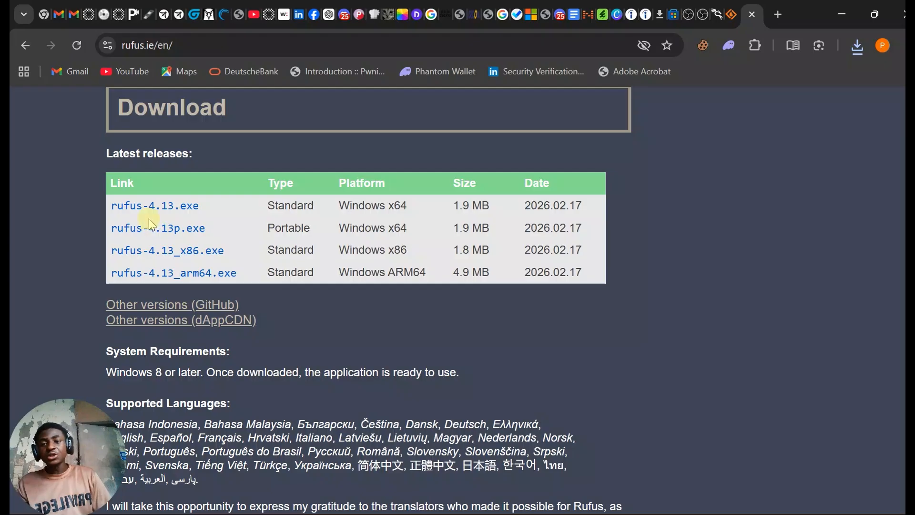
pyautogui.click(172, 206)
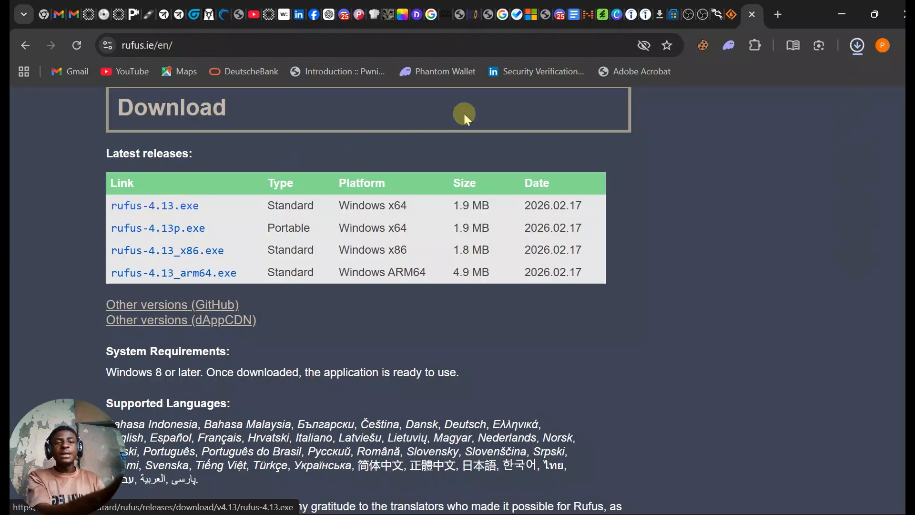
# - Run the downloaded qbittorrent_5.1.4_x64_setup.exe, allow it to make changes to the device, and choose English as the installer language
pyautogui.click(855, 48)
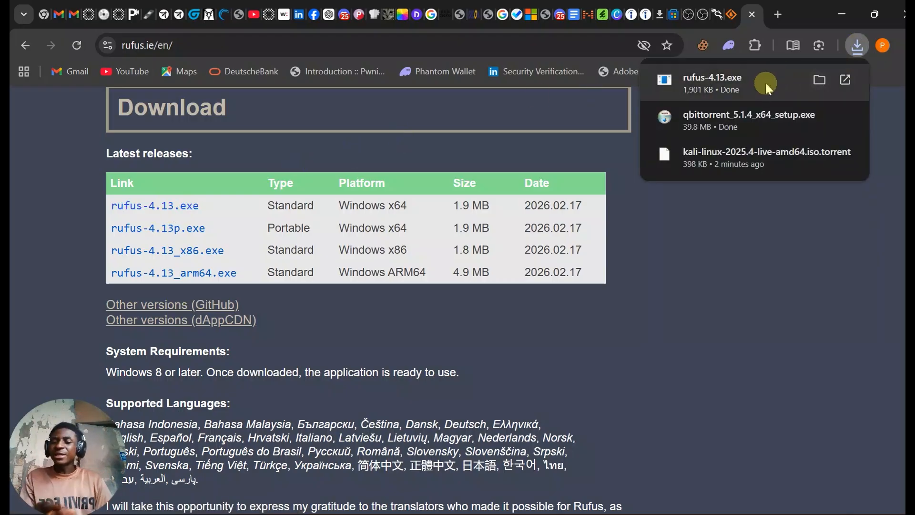
pyautogui.click(737, 124)
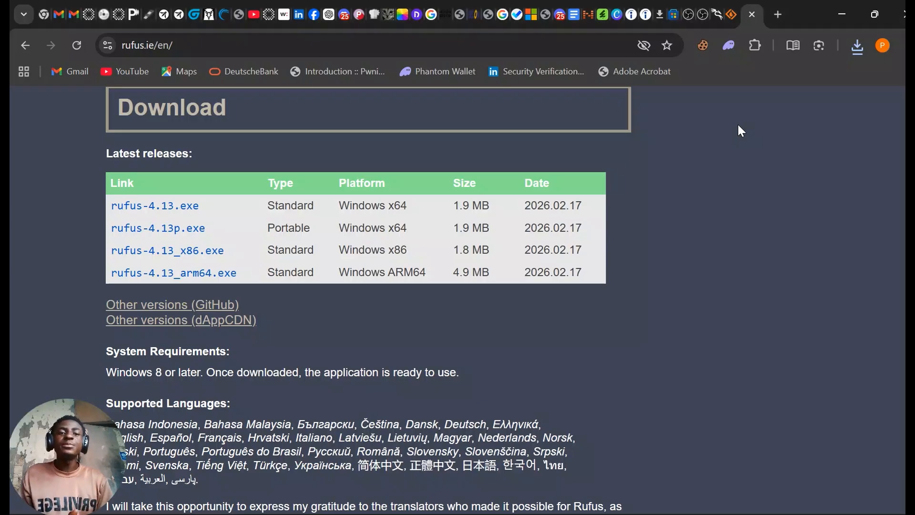
pyautogui.click(739, 128)
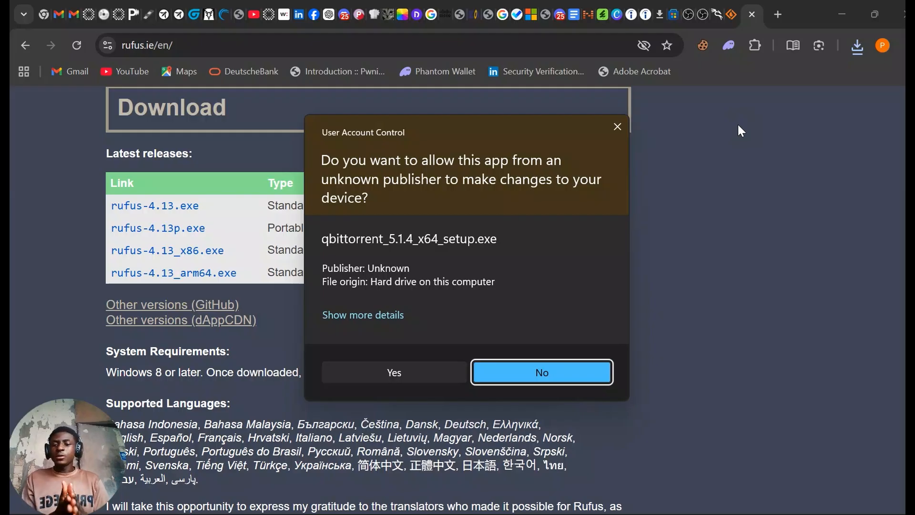
pyautogui.click(395, 372)
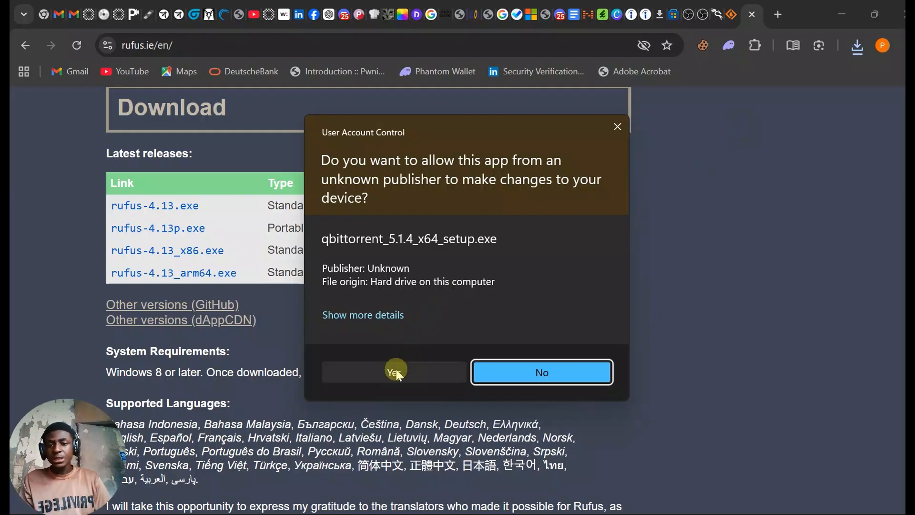
pyautogui.click(396, 372)
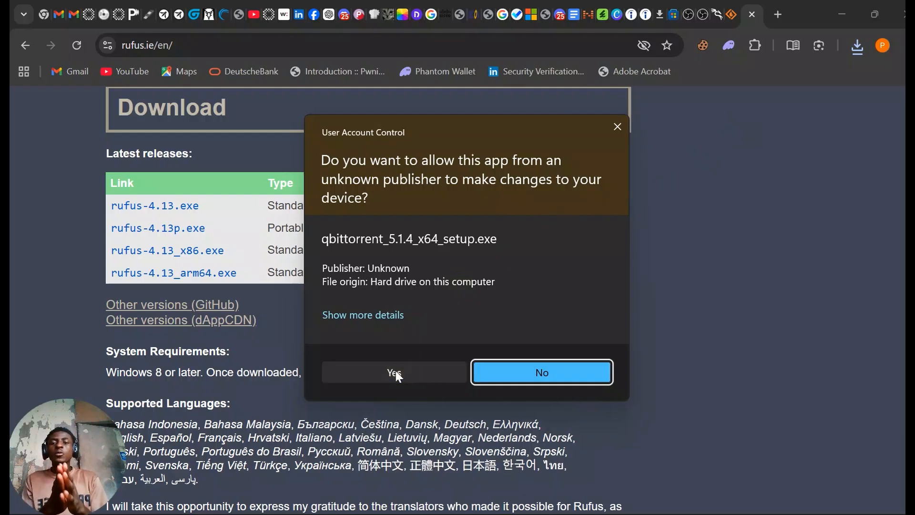
pyautogui.click(396, 374)
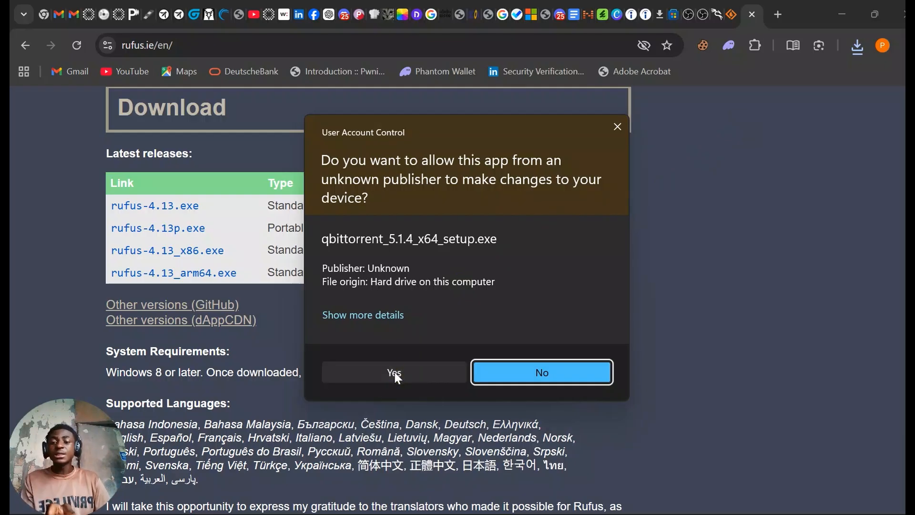
pyautogui.click(395, 372)
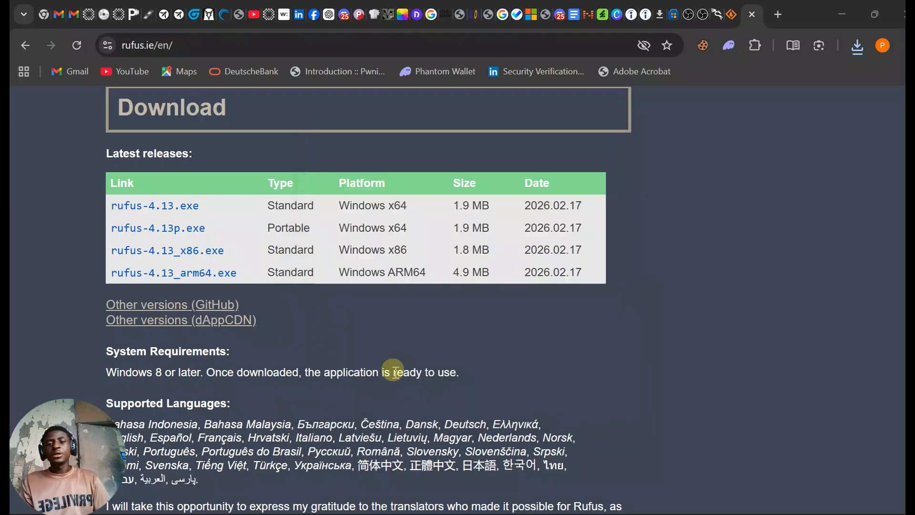
pyautogui.click(393, 372)
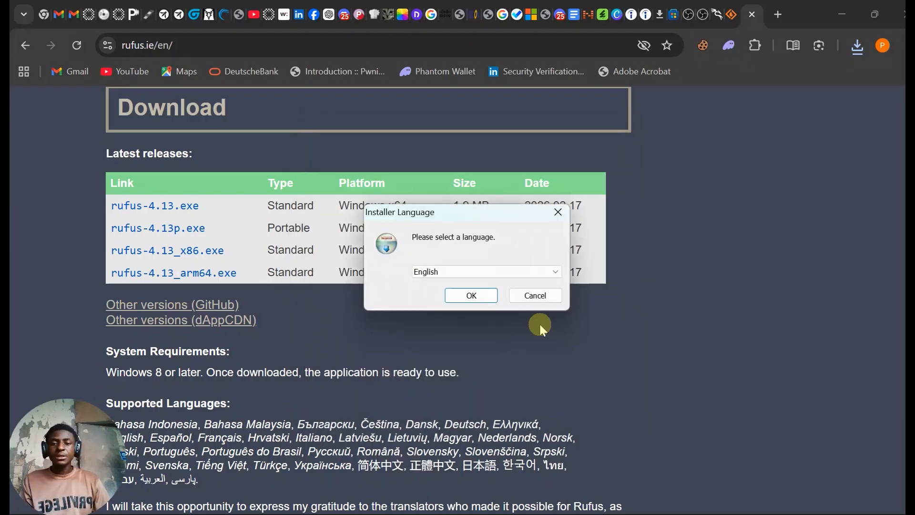
pyautogui.click(470, 296)
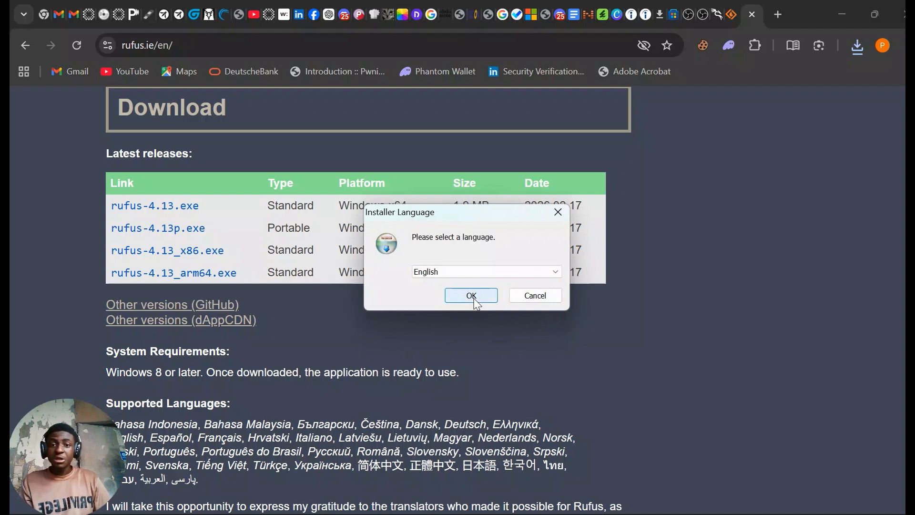
pyautogui.click(474, 300)
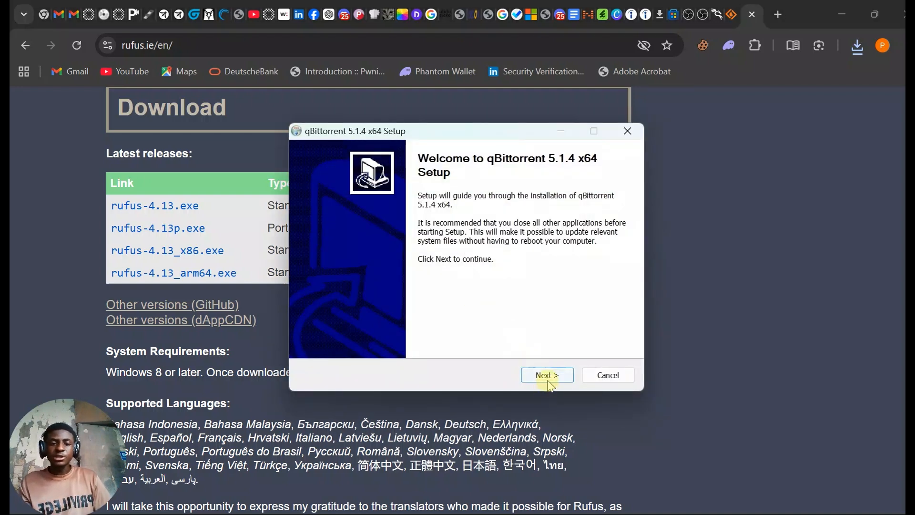
# - Install qBittorrent with a desktop shortcut added in C:\Program Files\qBittorrent, and finish the setup without launching the program
pyautogui.click(548, 376)
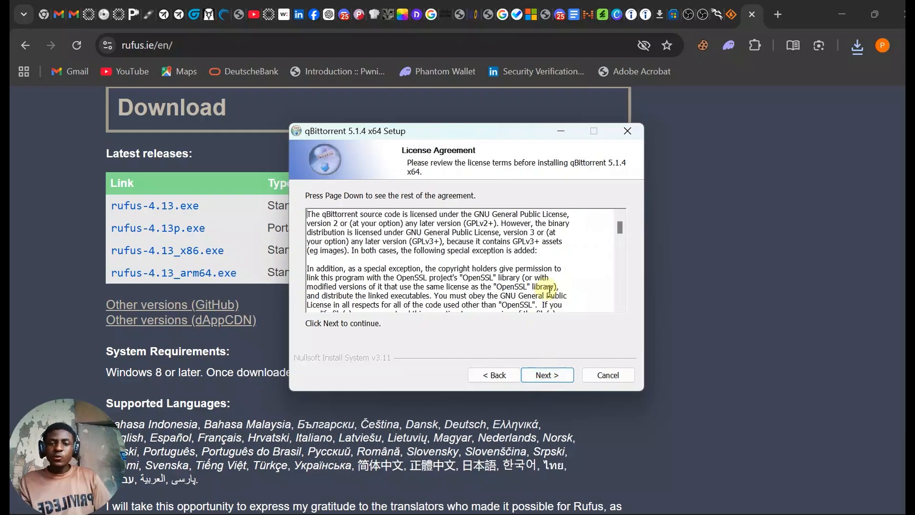
pyautogui.click(545, 375)
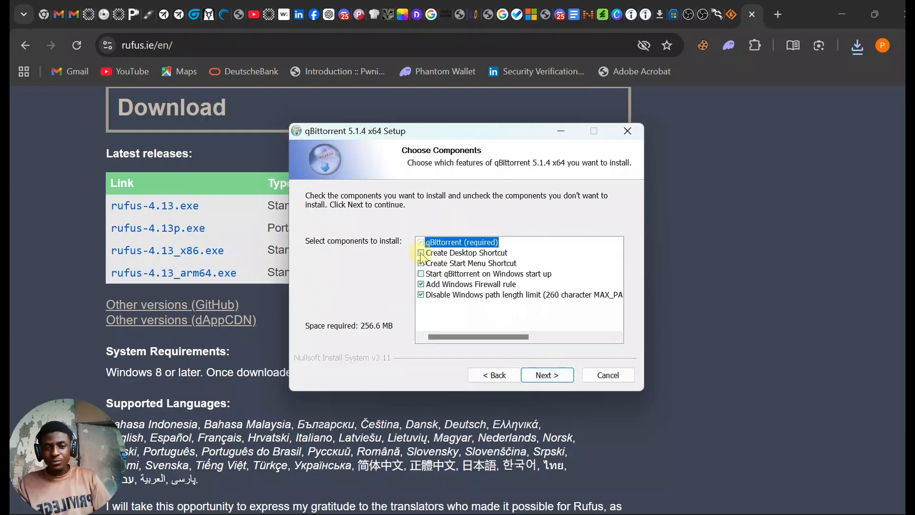
pyautogui.click(421, 253)
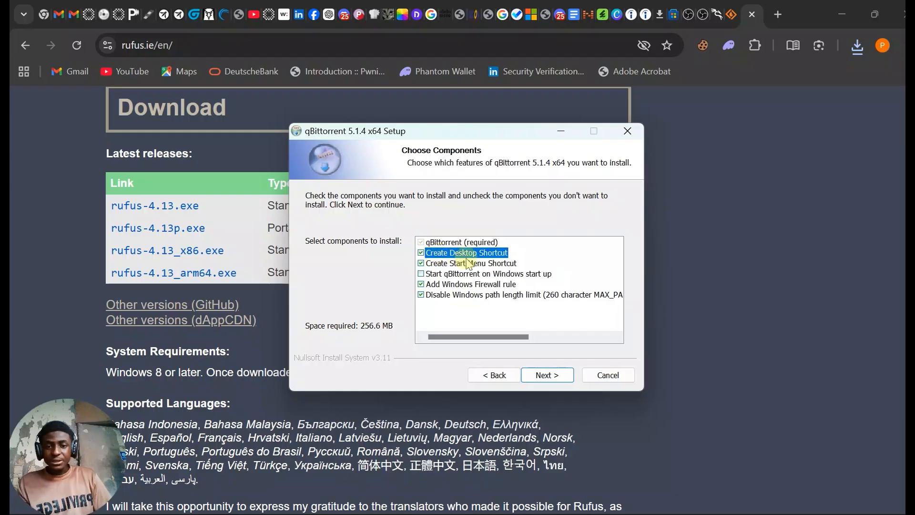
pyautogui.click(545, 376)
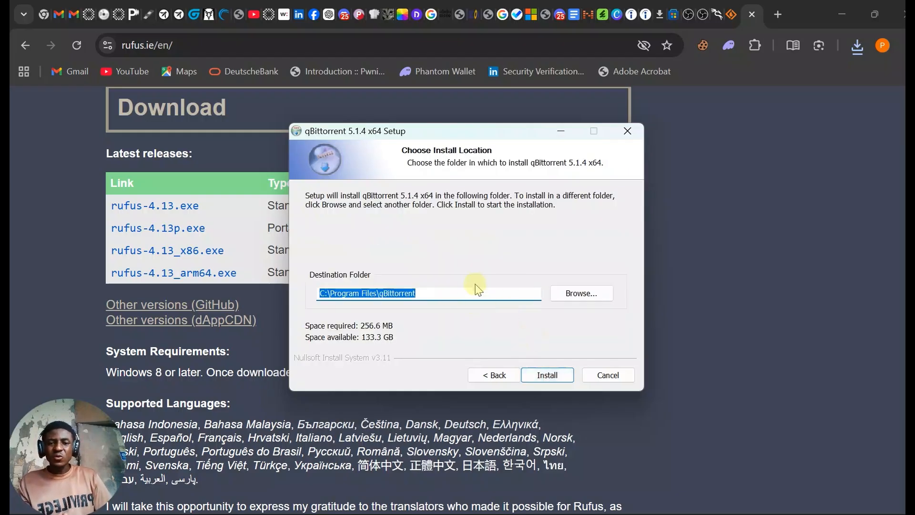
pyautogui.click(543, 375)
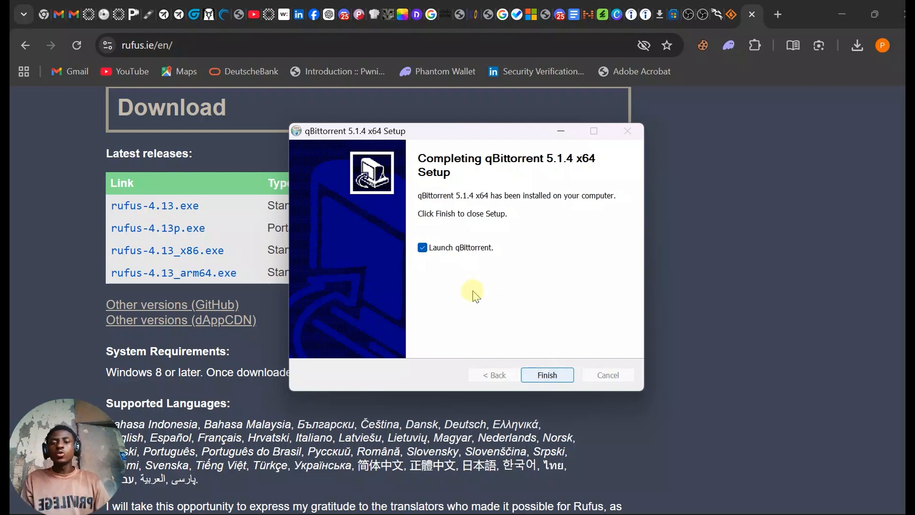
pyautogui.click(422, 247)
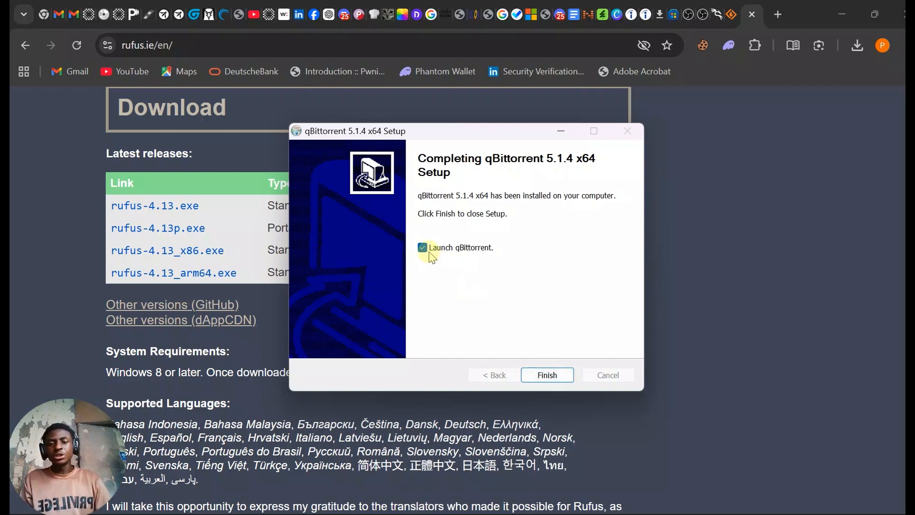
pyautogui.click(547, 375)
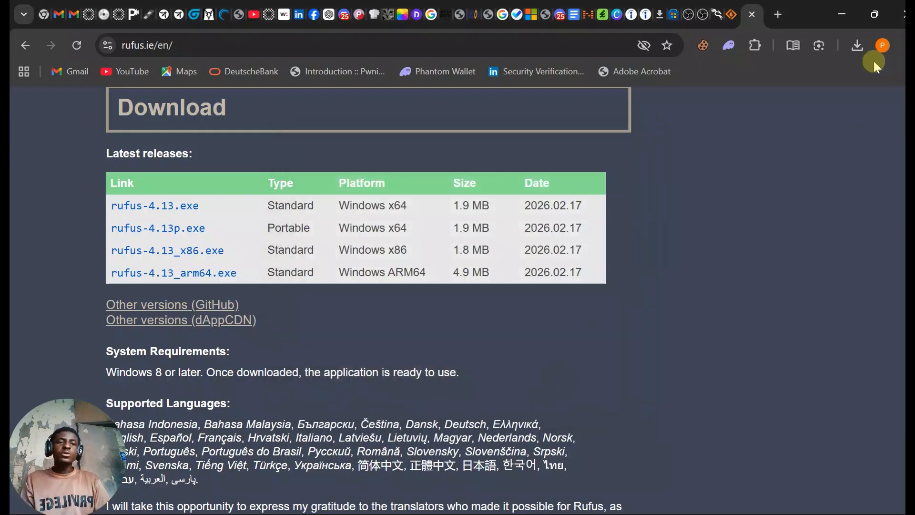
# - Open the downloaded kali-linux-2025.4-live-amd64.iso.torrent file with qBittorrent
pyautogui.click(856, 45)
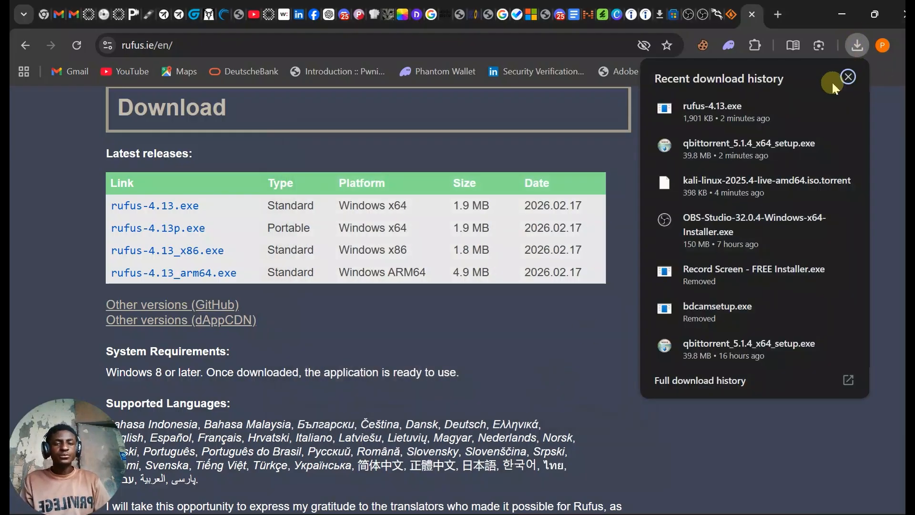
pyautogui.click(777, 185)
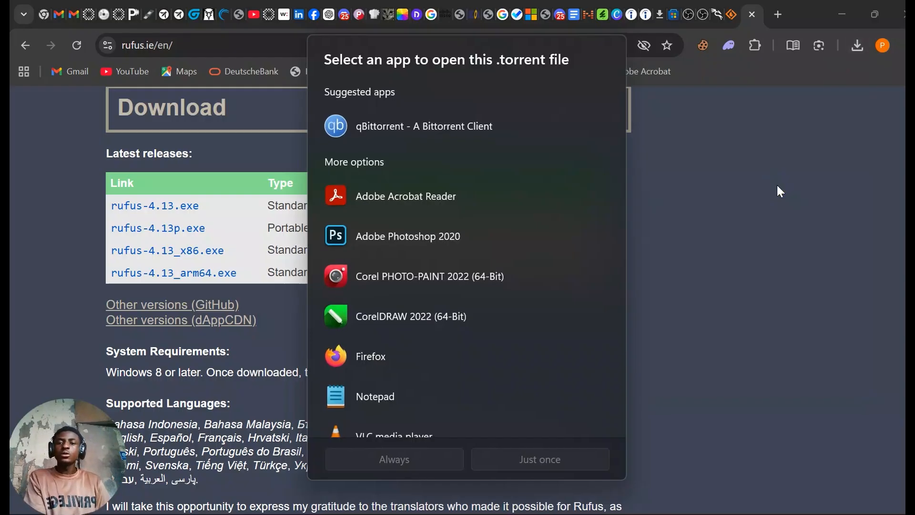
pyautogui.click(413, 134)
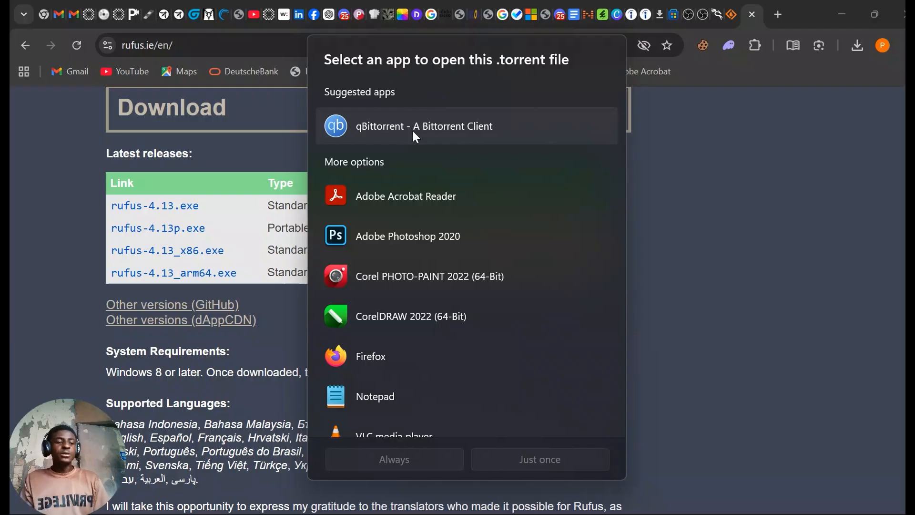
pyautogui.click(382, 128)
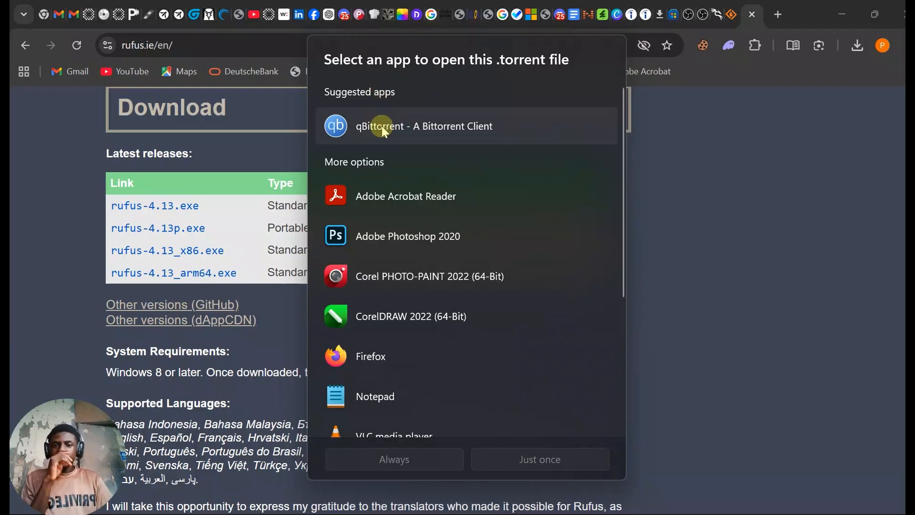
pyautogui.click(381, 125)
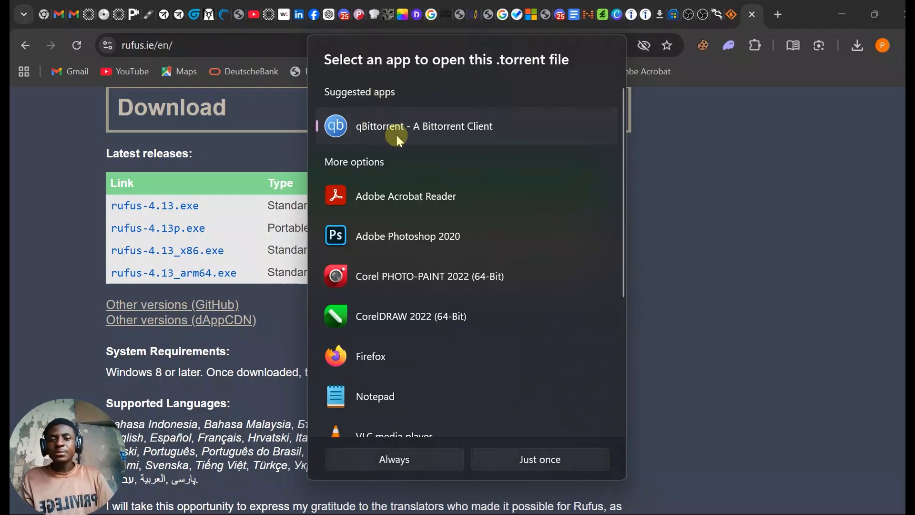
pyautogui.doubleClick(405, 133)
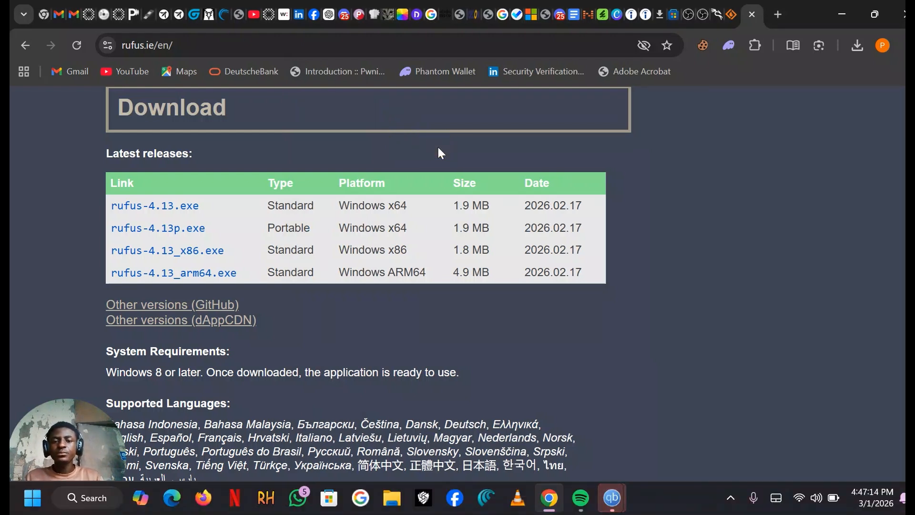
# - Bring up qBittorrent's window for adding the Kali torrent and set its save path to the li folder on the Desktop
pyautogui.click(610, 501)
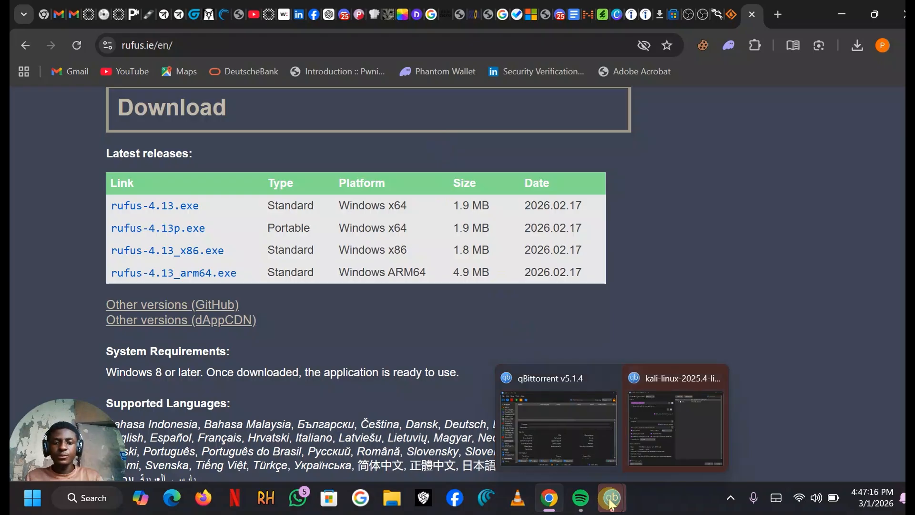
pyautogui.click(650, 439)
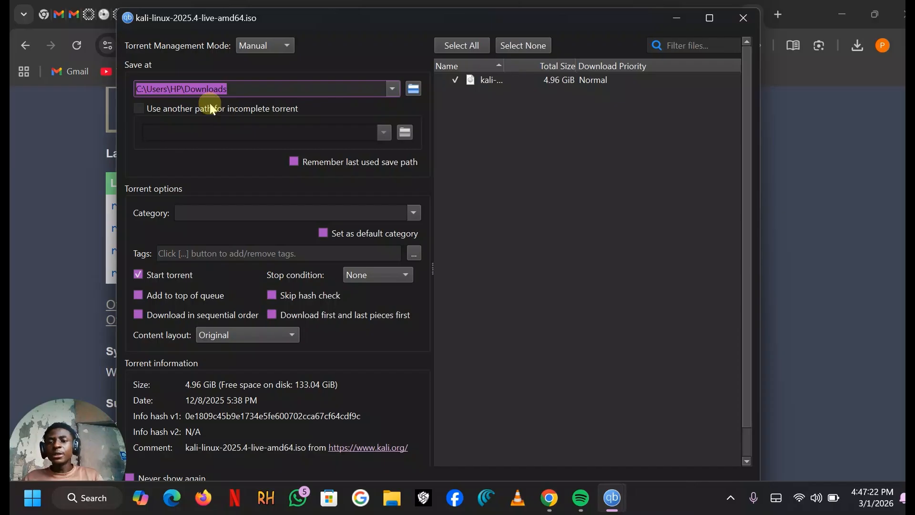
pyautogui.click(416, 92)
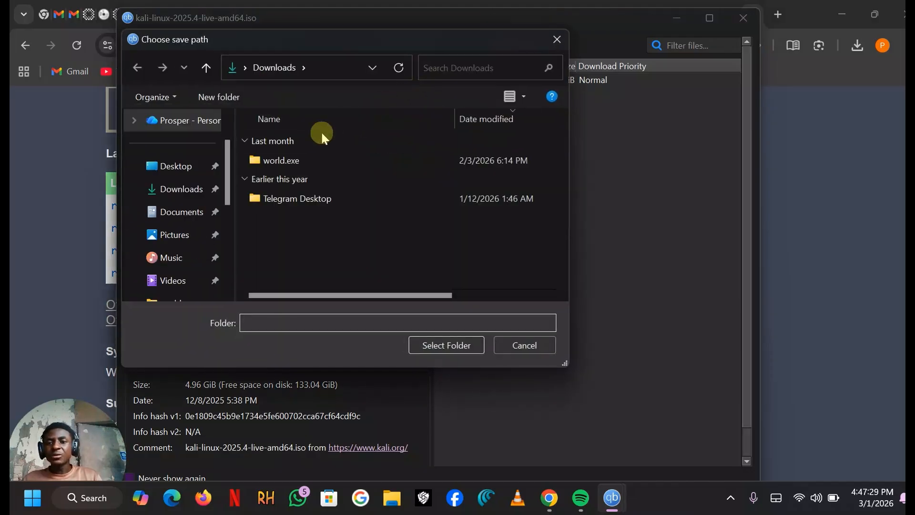
pyautogui.click(173, 174)
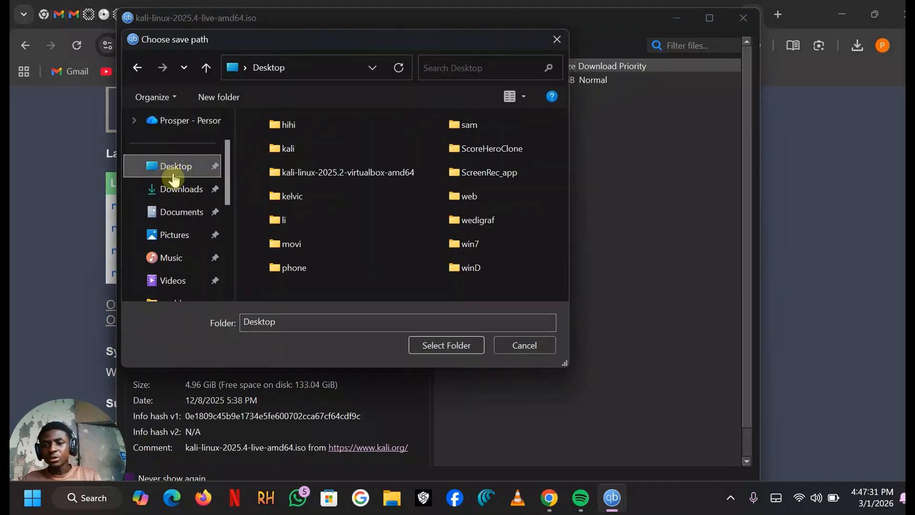
pyautogui.doubleClick(287, 218)
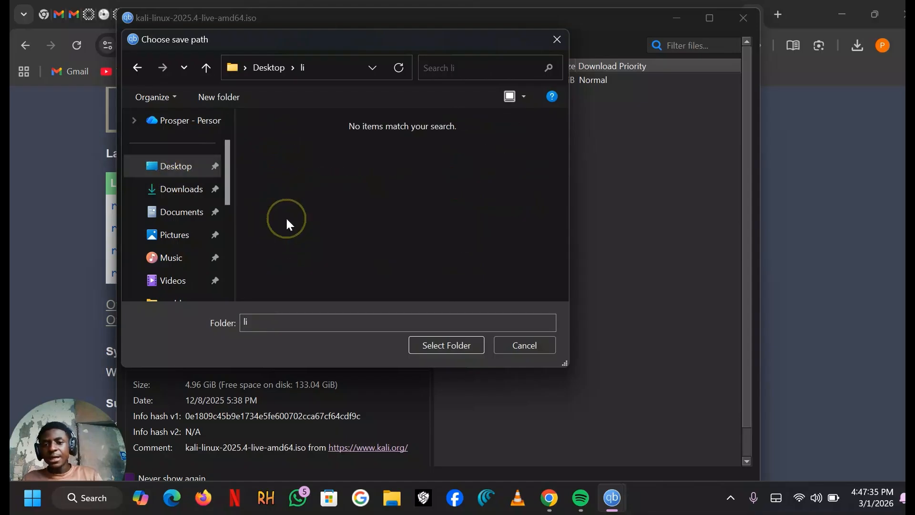
pyautogui.click(453, 345)
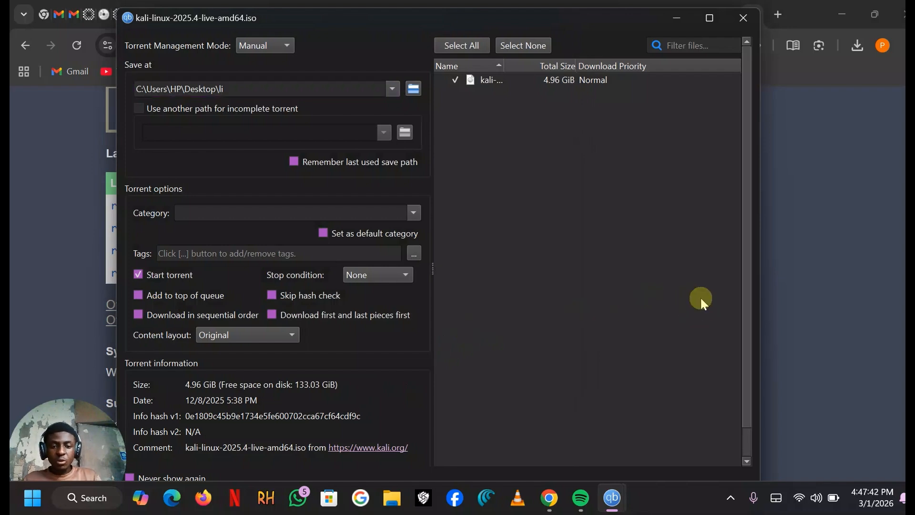
# - Accept the torrent options to start downloading the Kali Linux live image, and show the Windows desktop
pyautogui.doubleClick(609, 16)
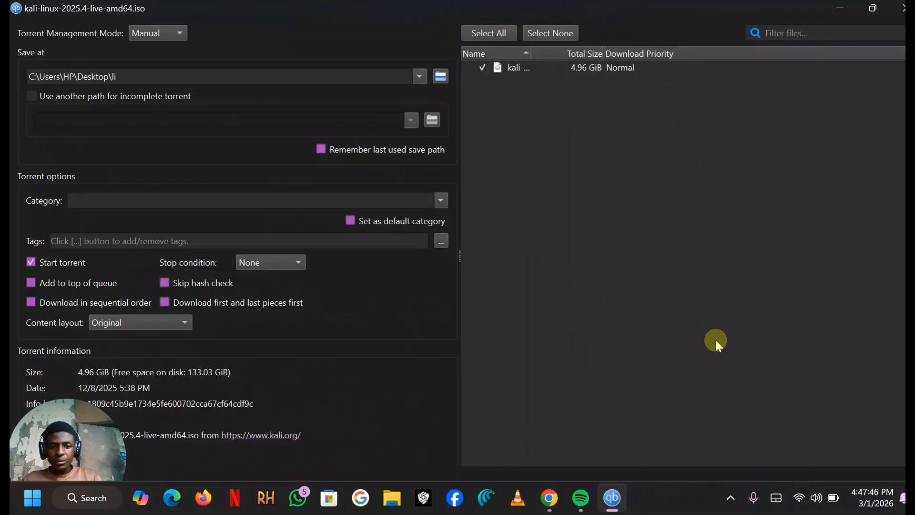
pyautogui.click(872, 10)
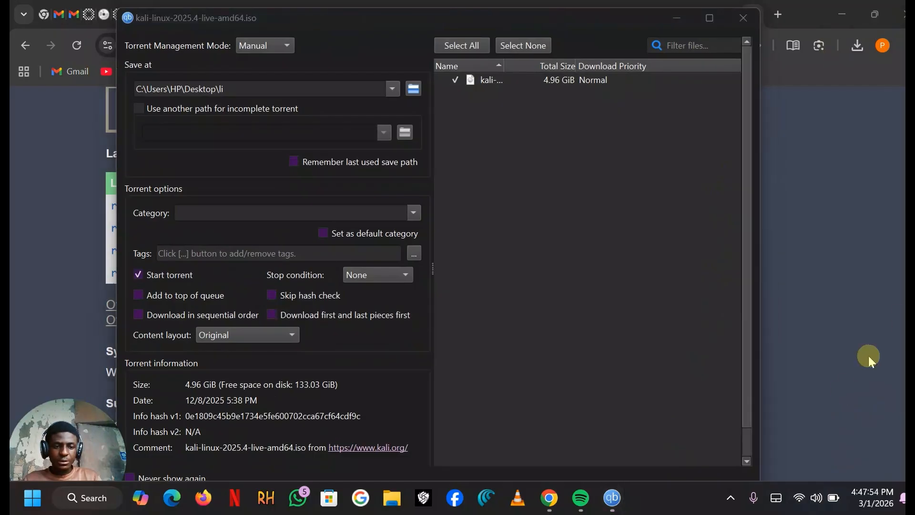
pyautogui.click(695, 443)
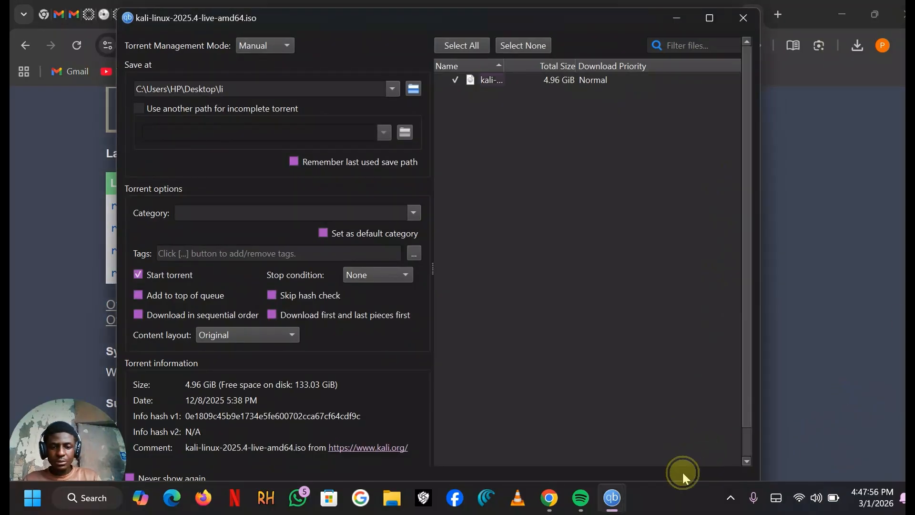
pyautogui.moveTo(605, 496)
pyautogui.click(571, 442)
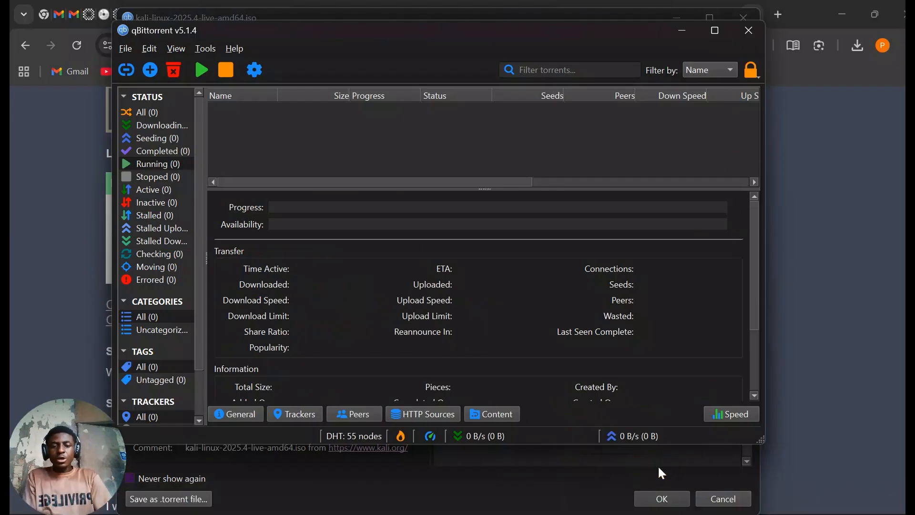
pyautogui.click(658, 498)
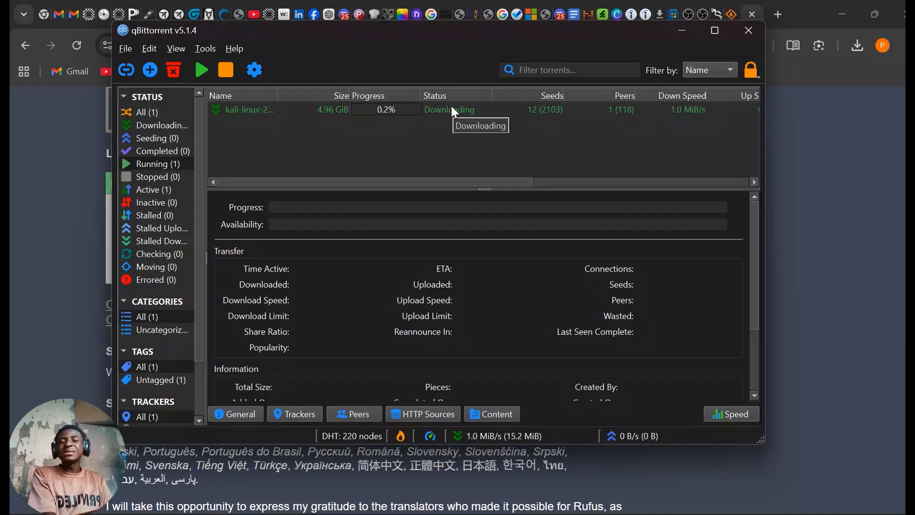
pyautogui.click(905, 510)
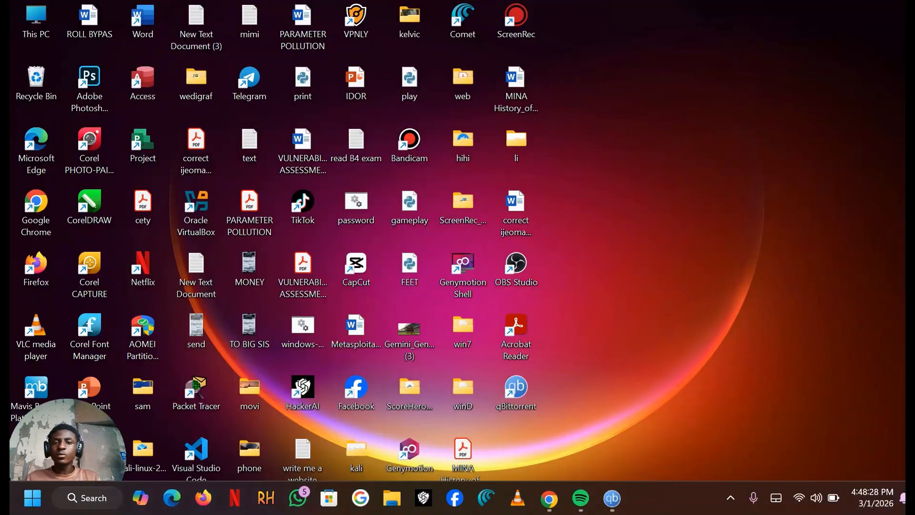
# - Open the li folder on the desktop, inspect the Kali image file's details, and bring up qBittorrent to check its download
pyautogui.doubleClick(521, 143)
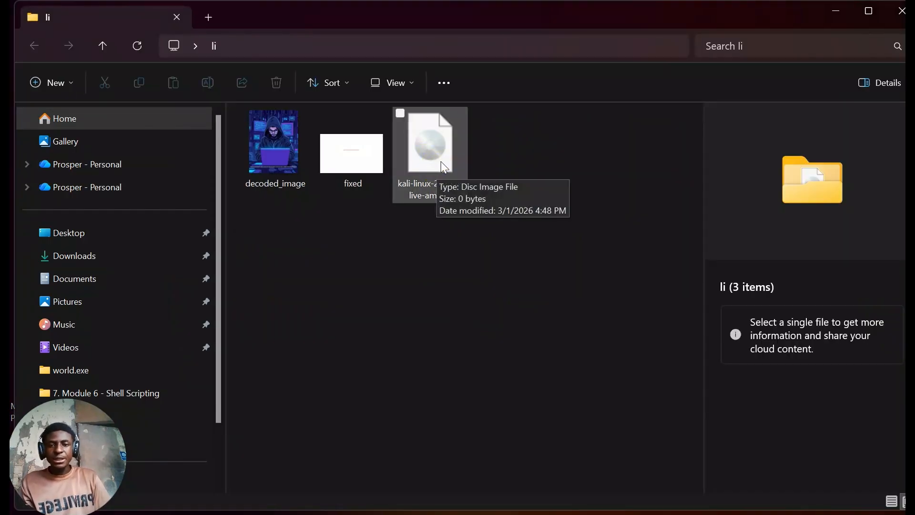
pyautogui.click(444, 167)
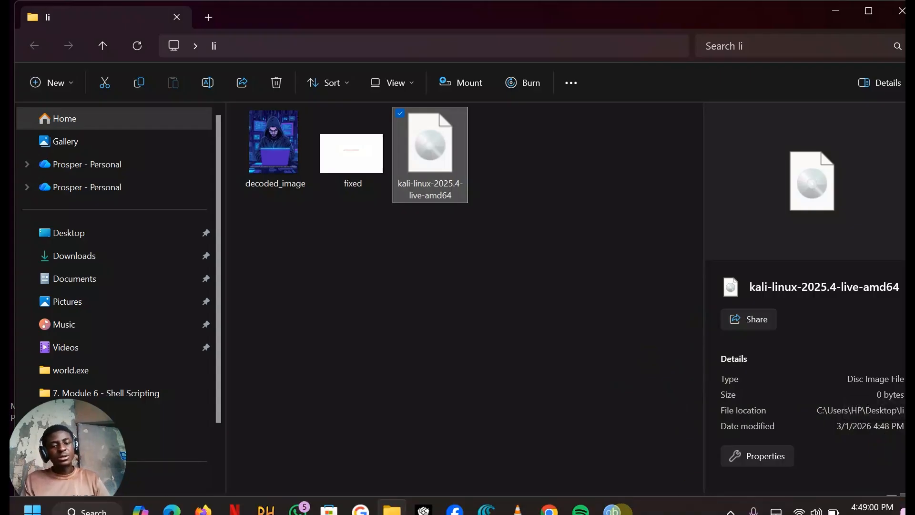
pyautogui.click(620, 506)
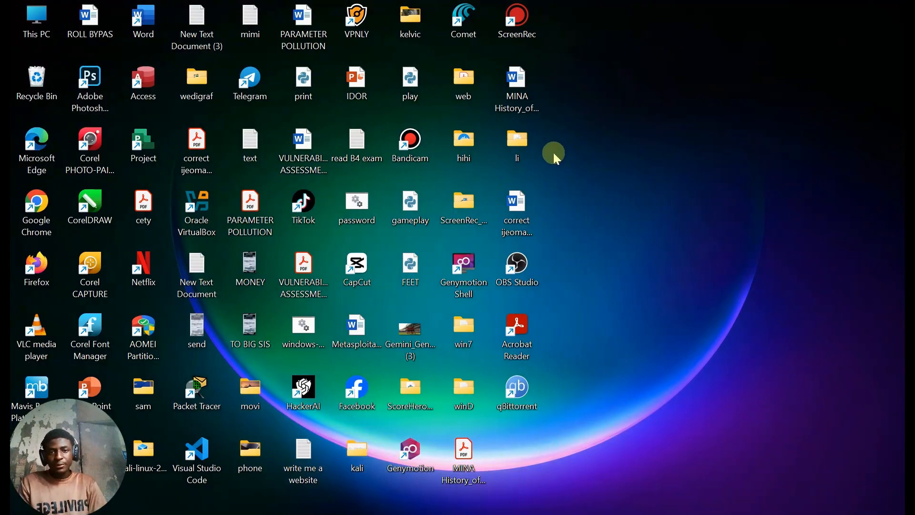
# - Inspect the downloaded kali-linux-2025.4-live-amd64 image in the desktop's li folder and close the USB Drive (D:) window
pyautogui.doubleClick(522, 140)
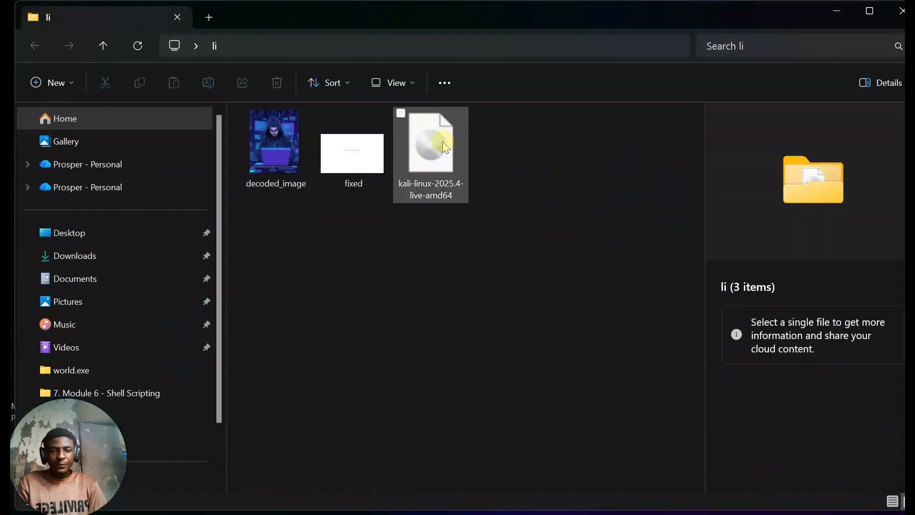
pyautogui.click(442, 142)
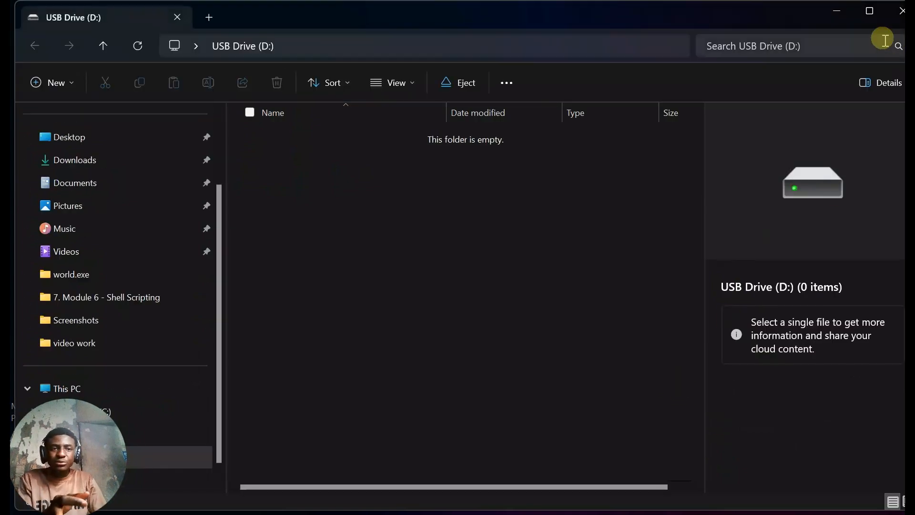
pyautogui.click(896, 18)
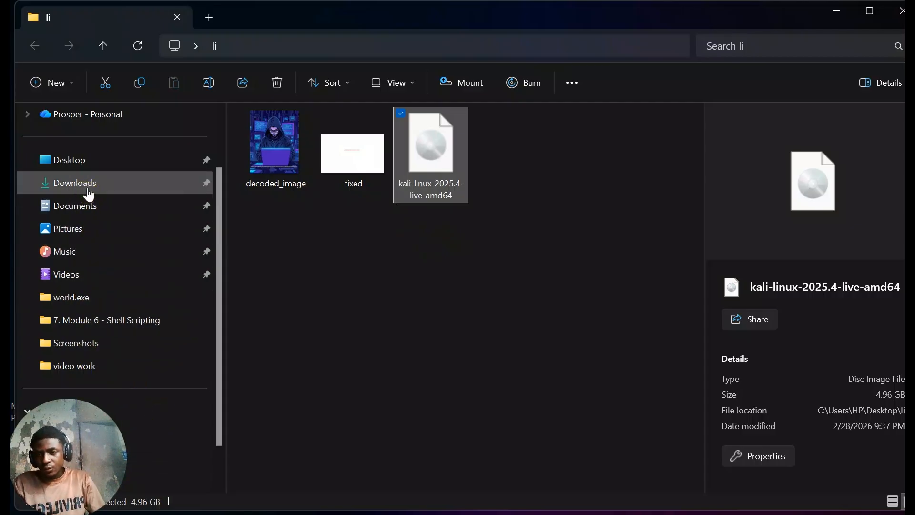
# - Launch rufus-4.13 from the Downloads folder and allow it to make changes to the device
pyautogui.moveTo(79, 444); pyautogui.dragTo(94, 279)
pyautogui.click(82, 412)
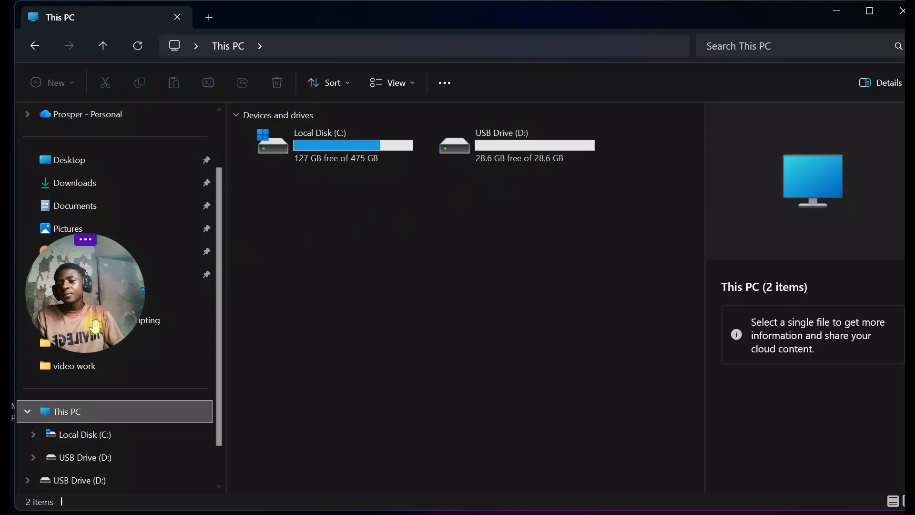
pyautogui.click(85, 185)
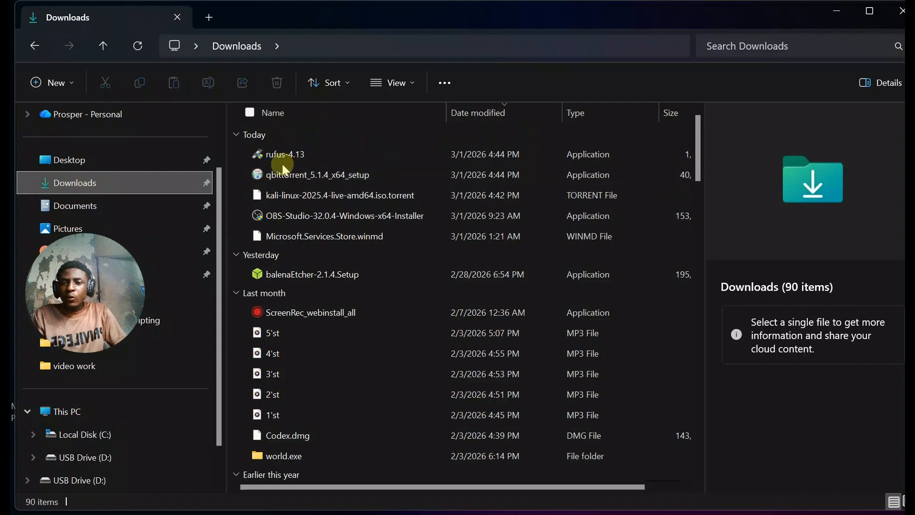
pyautogui.click(286, 159)
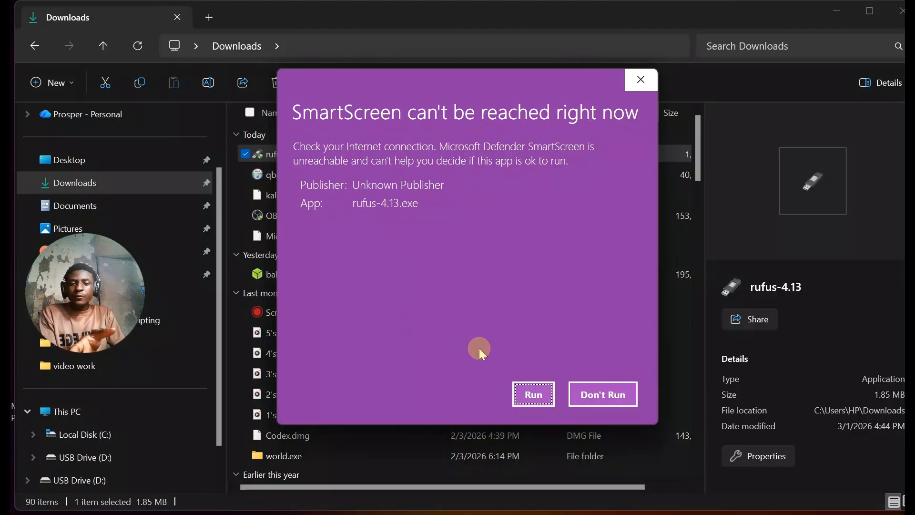
pyautogui.click(539, 401)
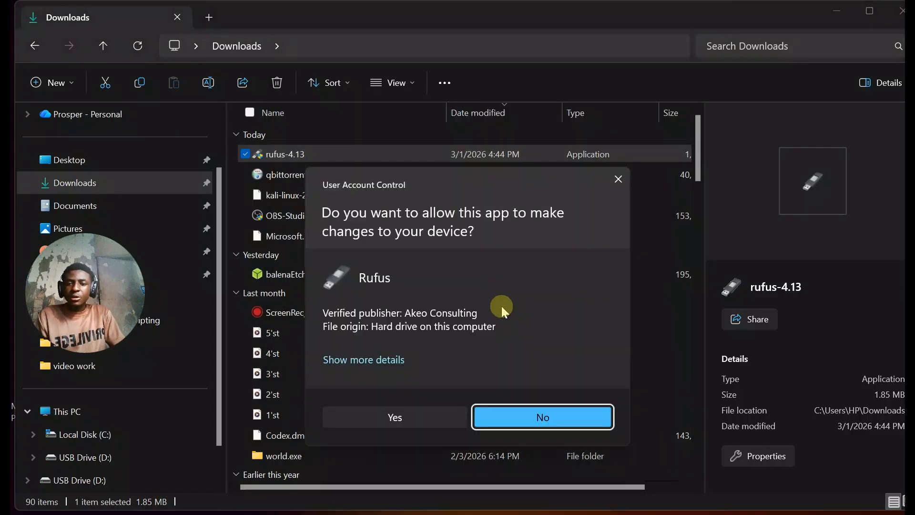
pyautogui.click(411, 419)
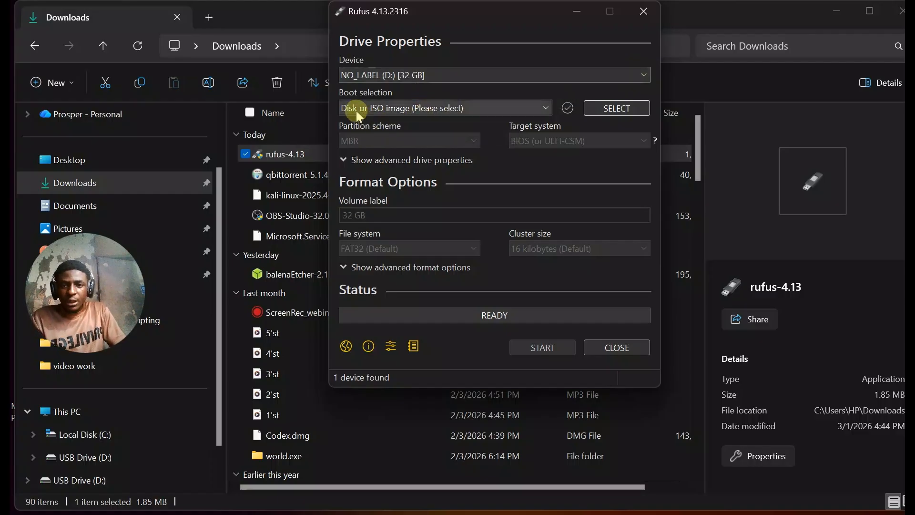
# - Load kali-linux-2025.4-live-amd64 from the li folder on the Desktop as the Rufus boot image
pyautogui.click(615, 108)
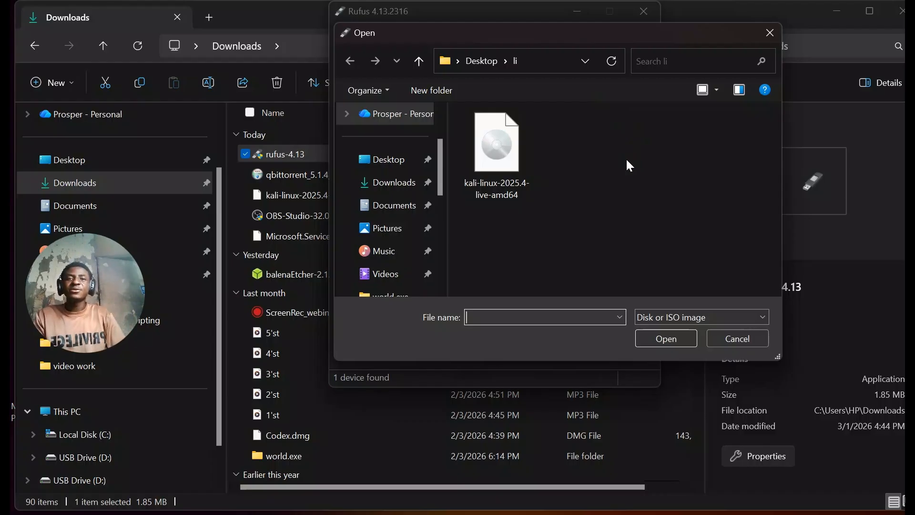
pyautogui.click(497, 143)
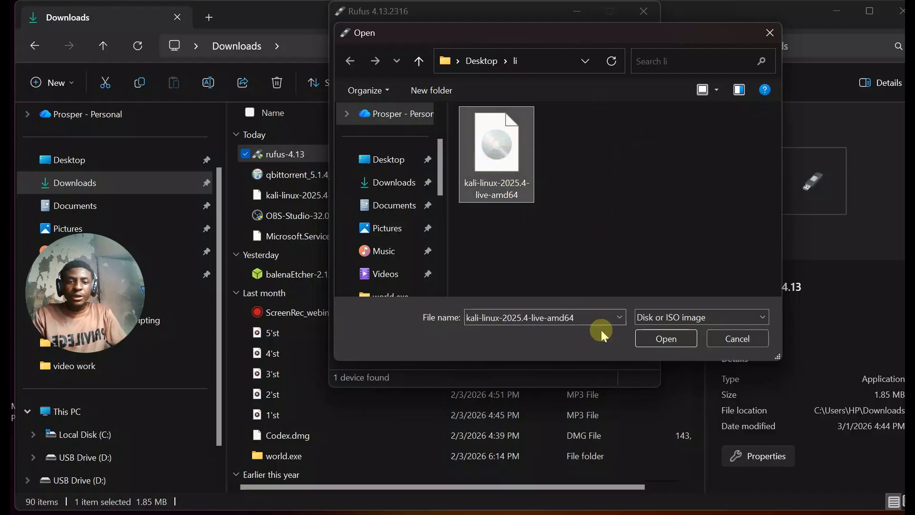
pyautogui.click(650, 339)
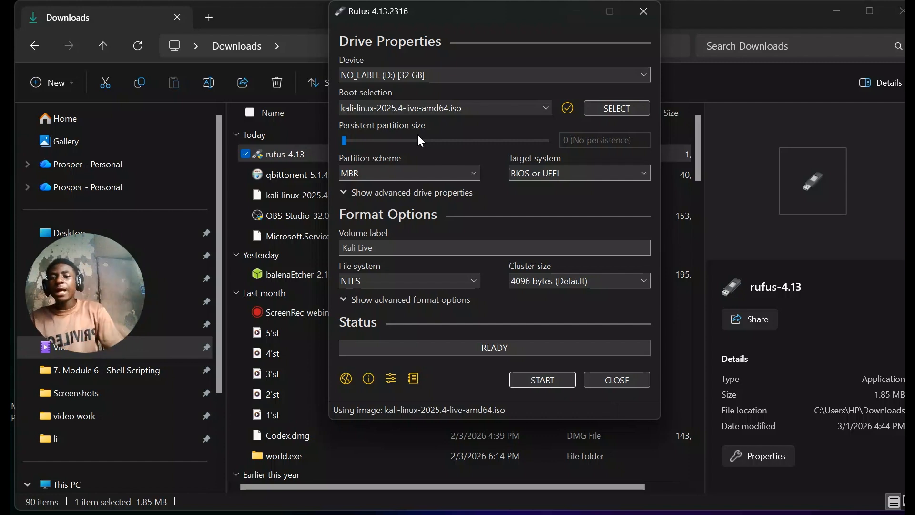
# - Set the persistent partition size to 18 GB, keep the Kali Live label, and start writing the USB drive, accepting that its data is erased
pyautogui.moveTo(345, 140); pyautogui.dragTo(517, 145)
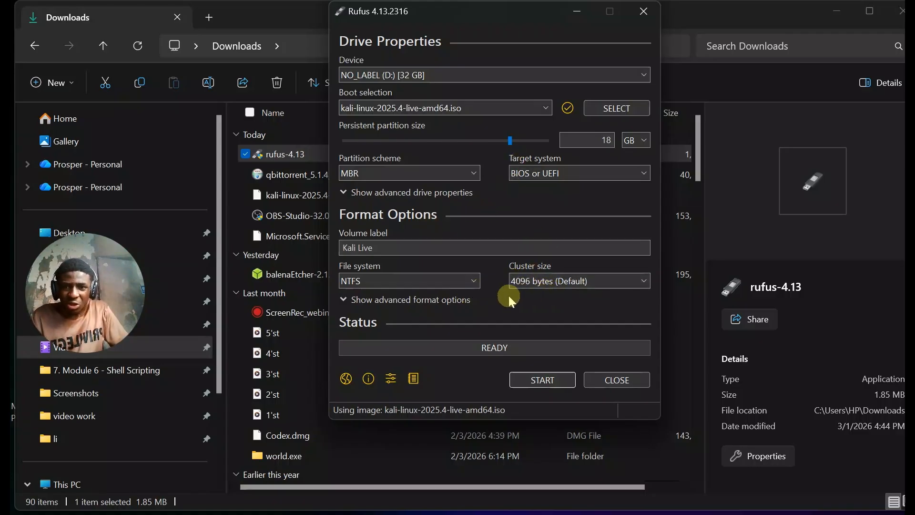
pyautogui.click(387, 249)
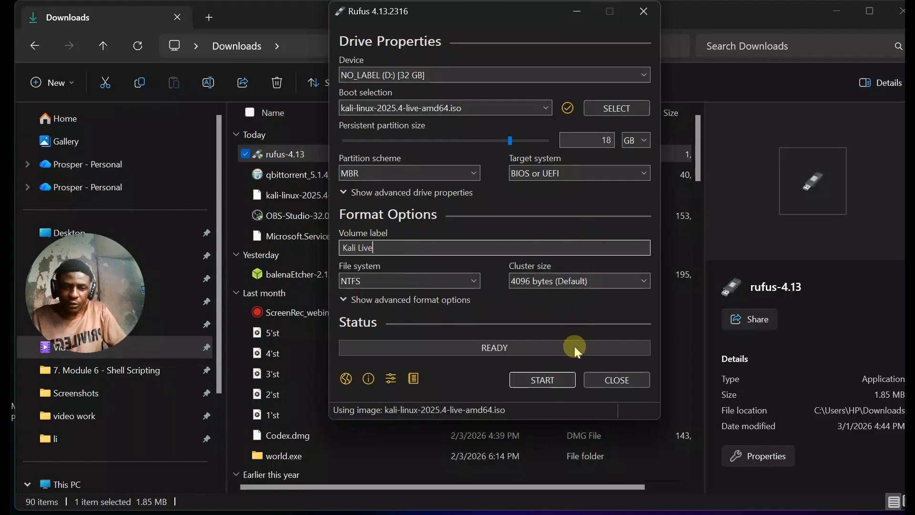
pyautogui.click(532, 379)
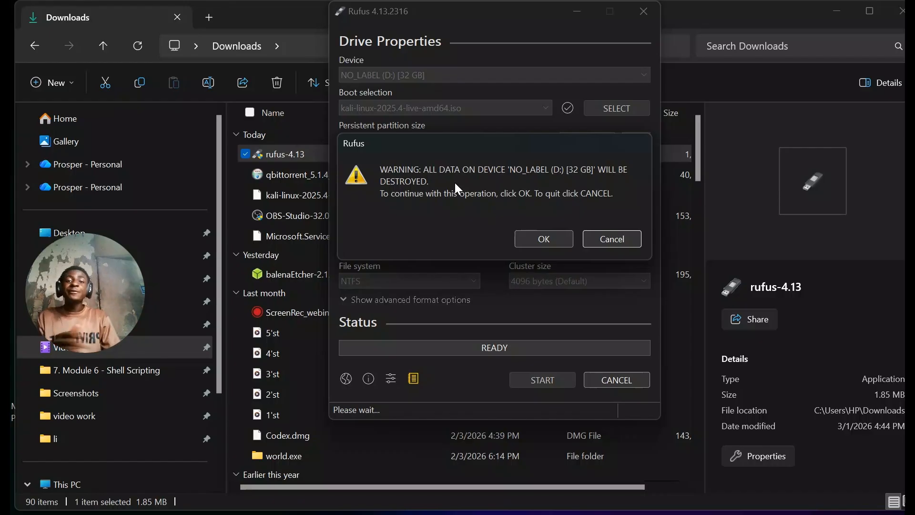
pyautogui.click(533, 238)
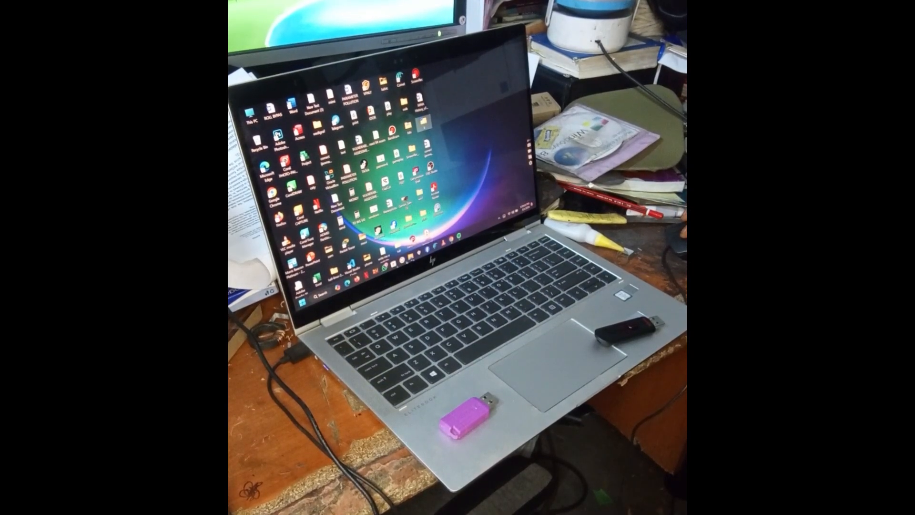
pyautogui.click(410, 257)
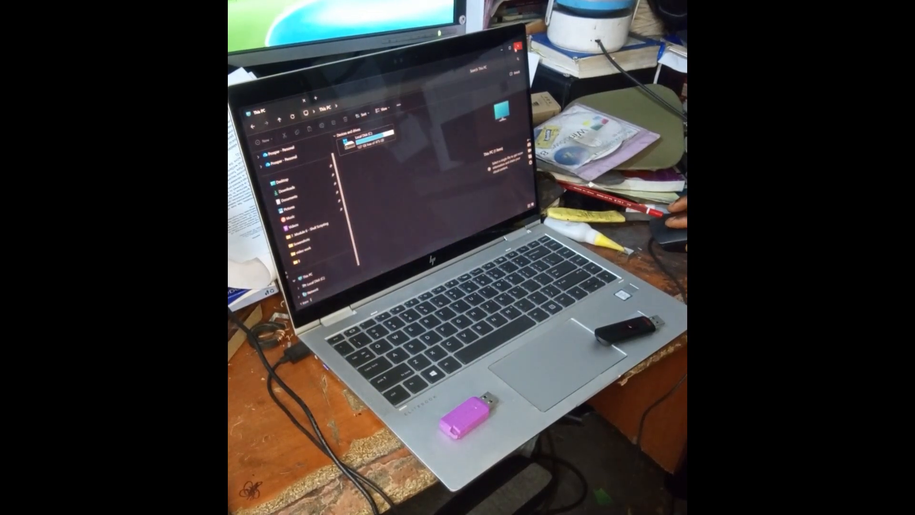
pyautogui.click(519, 46)
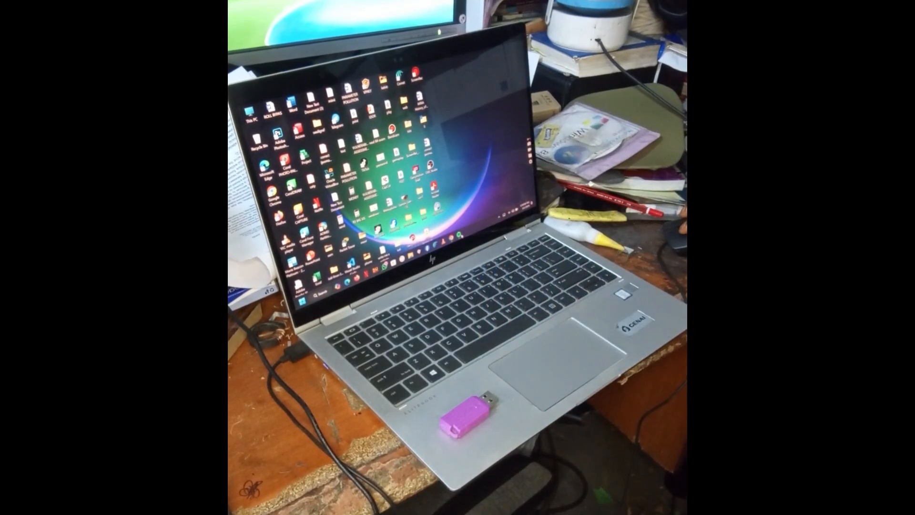
pyautogui.click(459, 236)
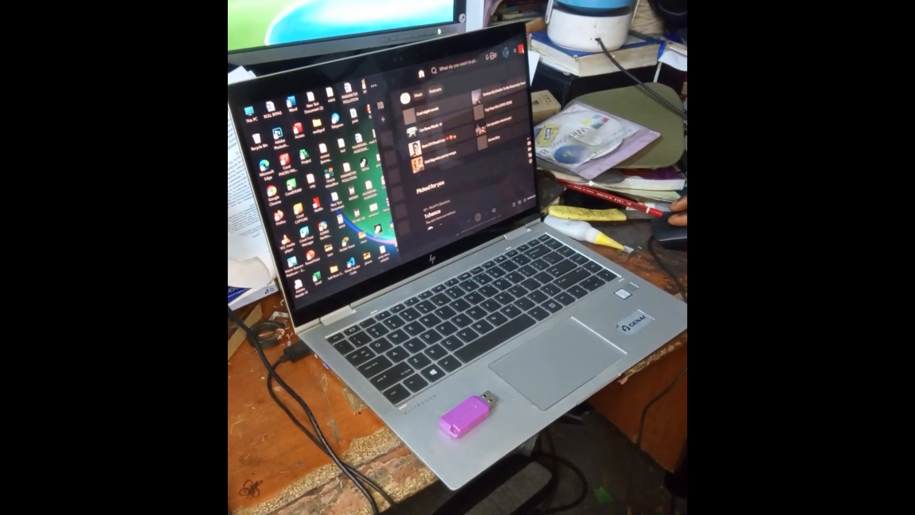
pyautogui.click(451, 238)
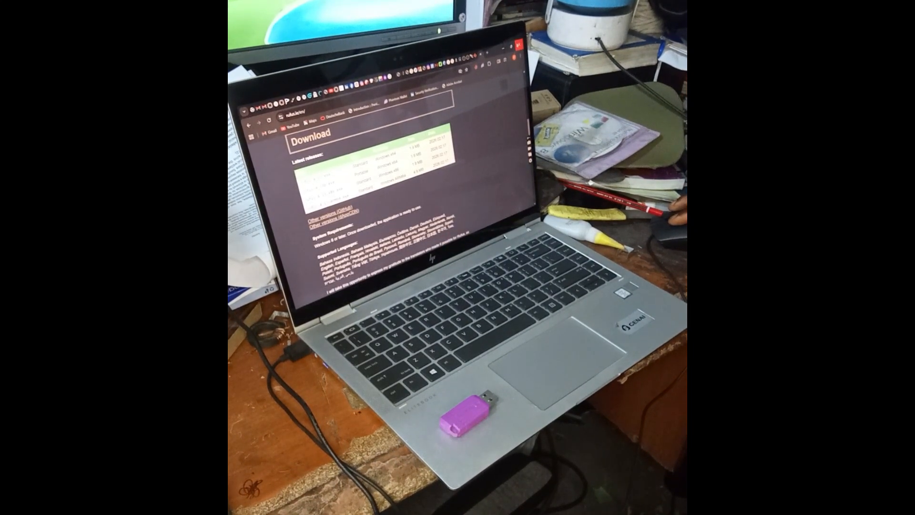
pyautogui.click(504, 49)
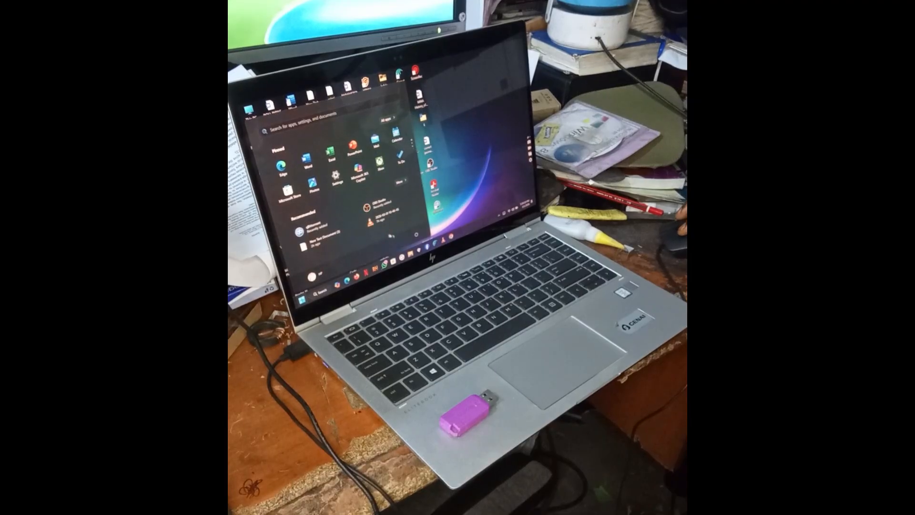
pyautogui.click(417, 234)
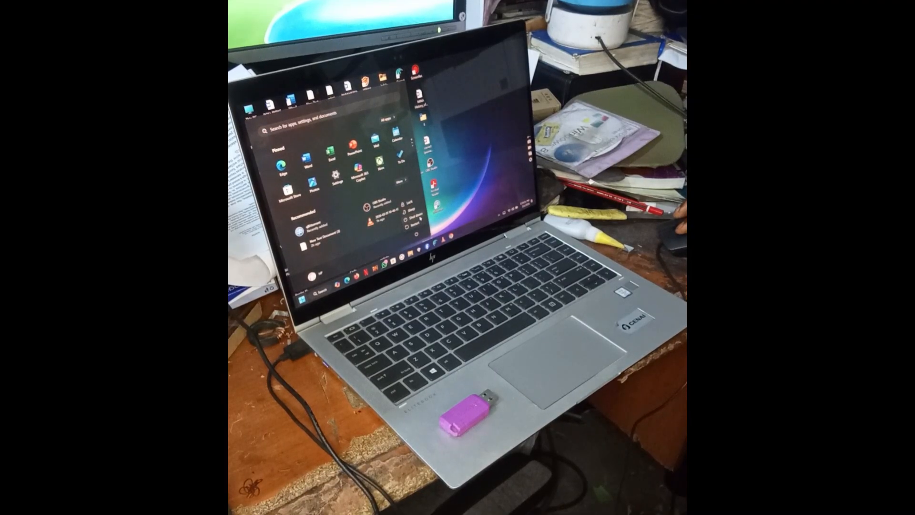
pyautogui.click(420, 219)
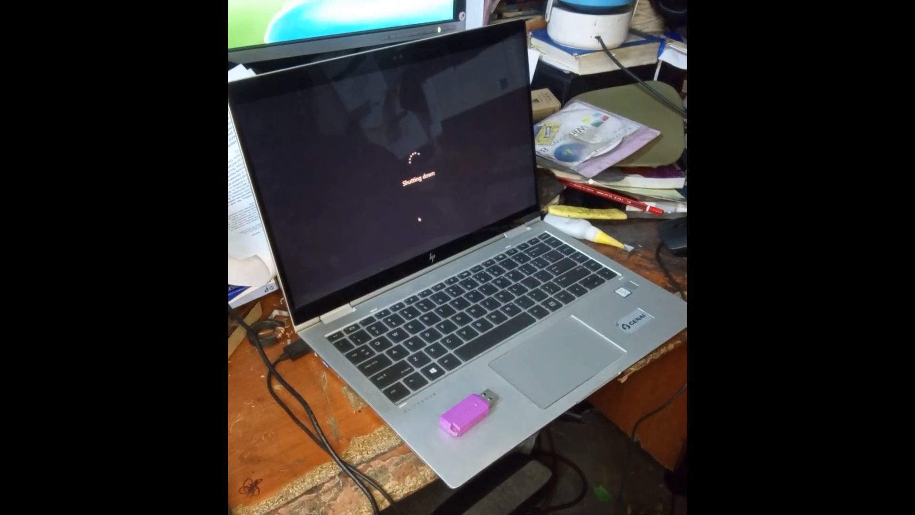